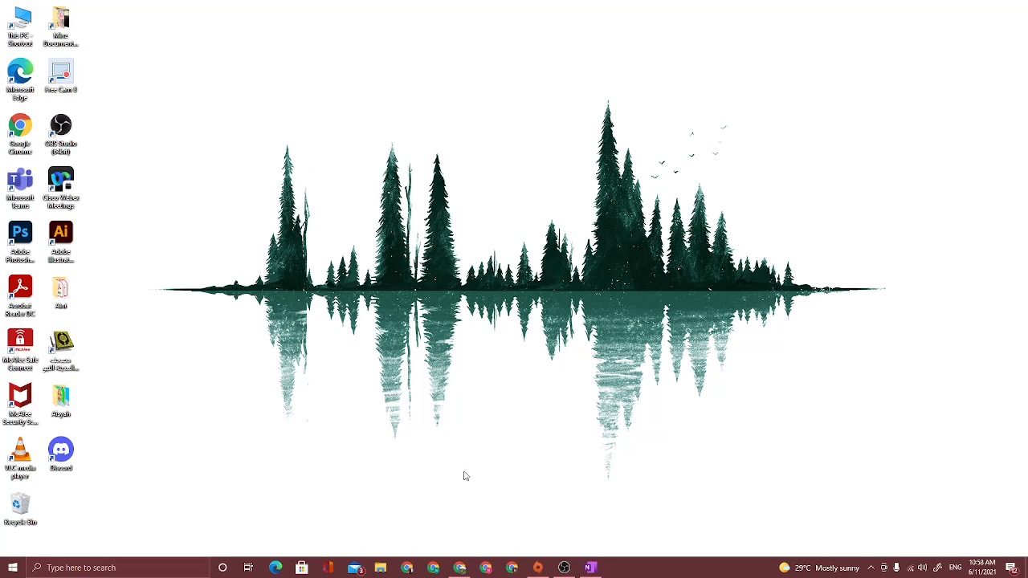
# - Switch to Chrome and, from a new post in the Halo Telco Team Minz group, set up a live video with the Go live type
pyautogui.click(470, 568)
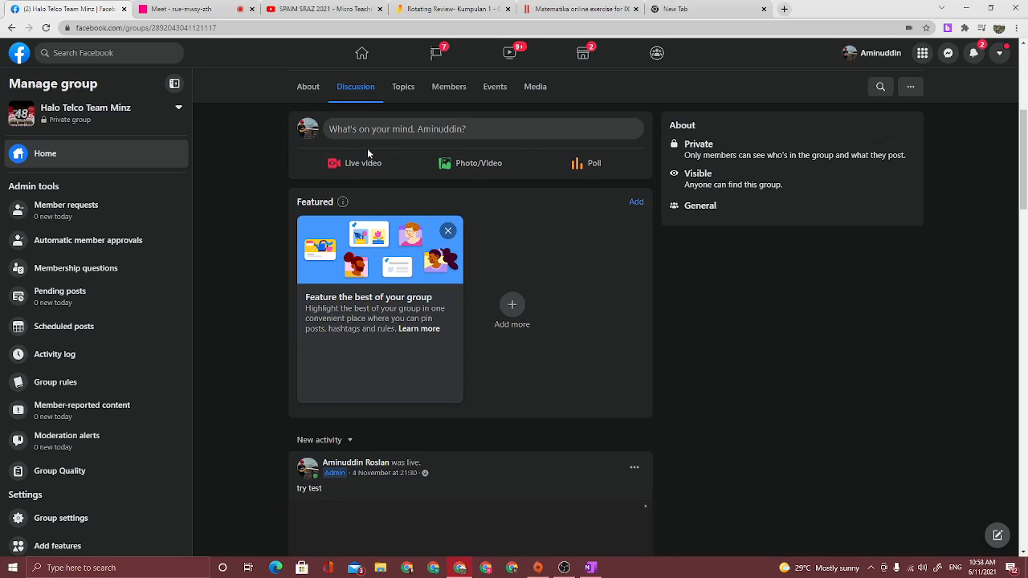
pyautogui.click(526, 135)
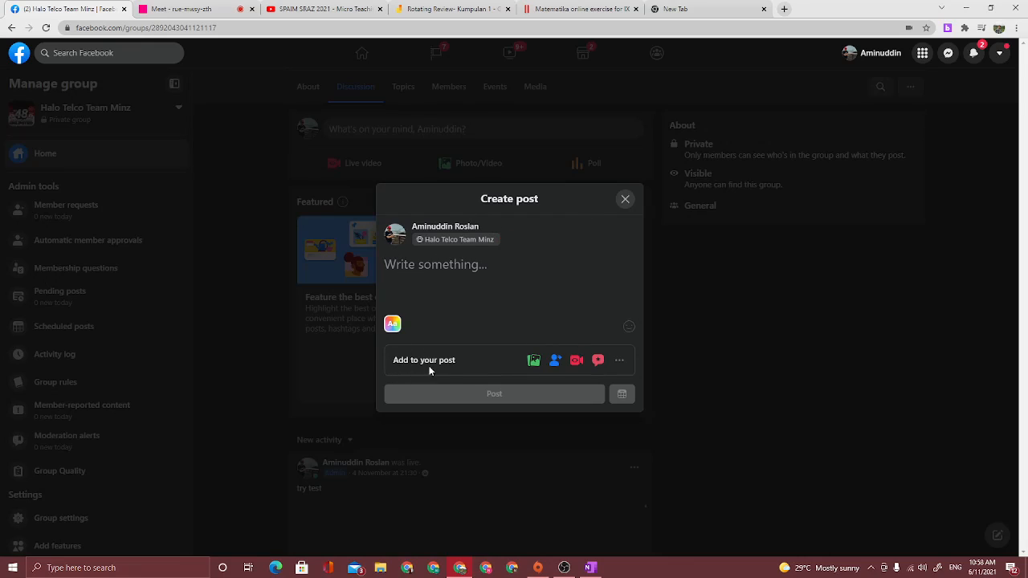
pyautogui.click(617, 366)
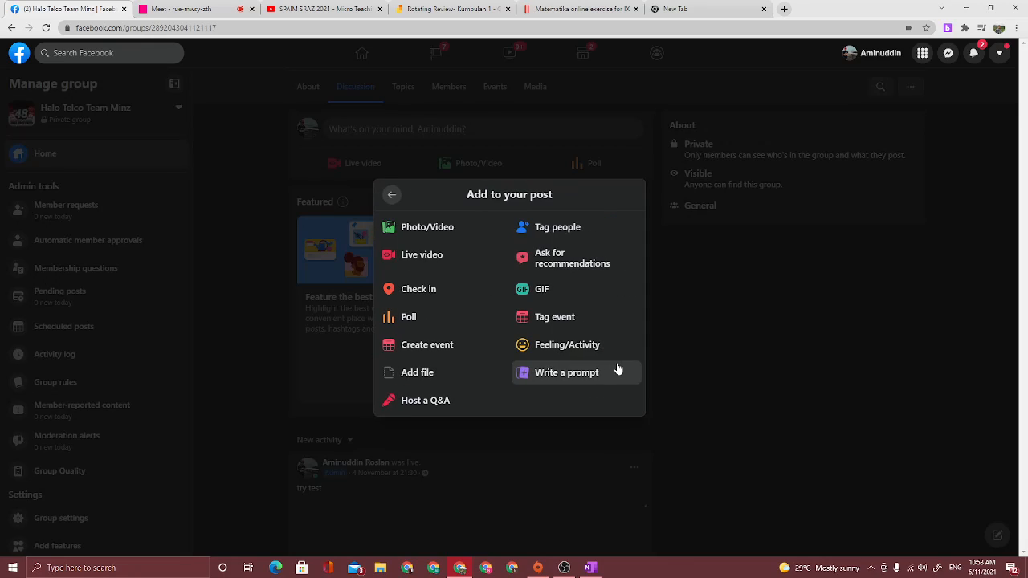
pyautogui.click(425, 256)
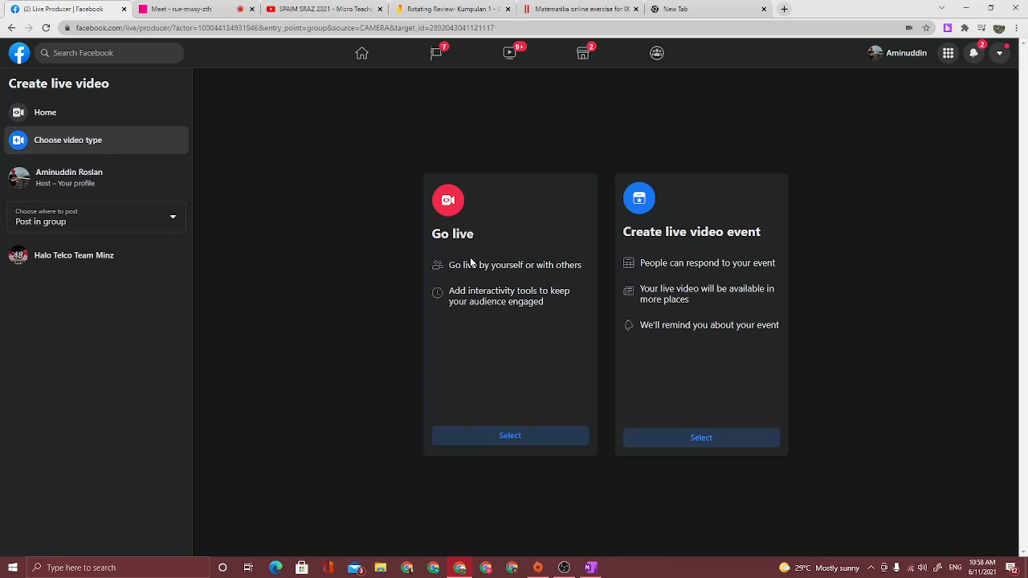
pyautogui.click(487, 437)
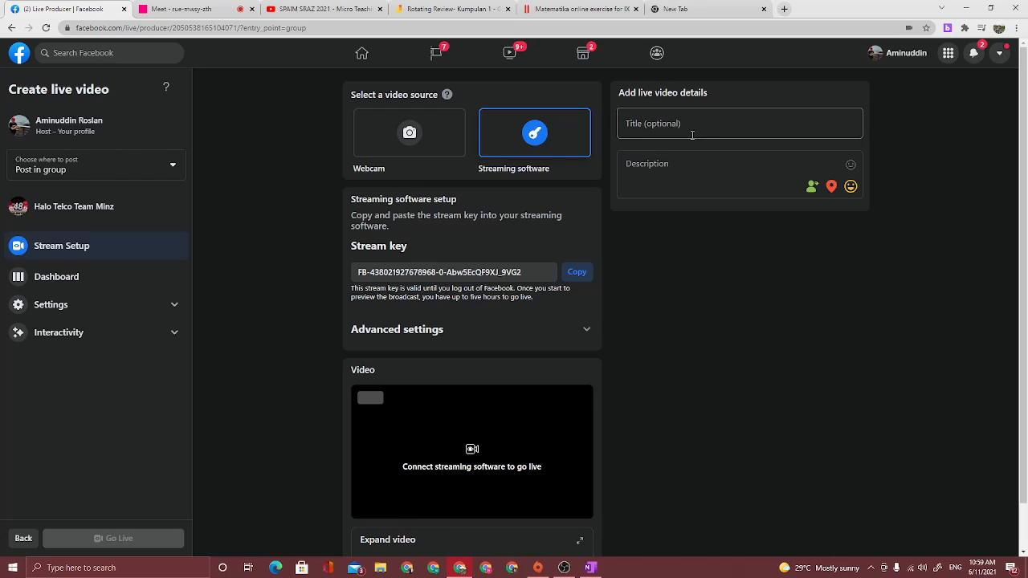
# - Title the live video "Matematik - Peratus"
pyautogui.click(691, 135)
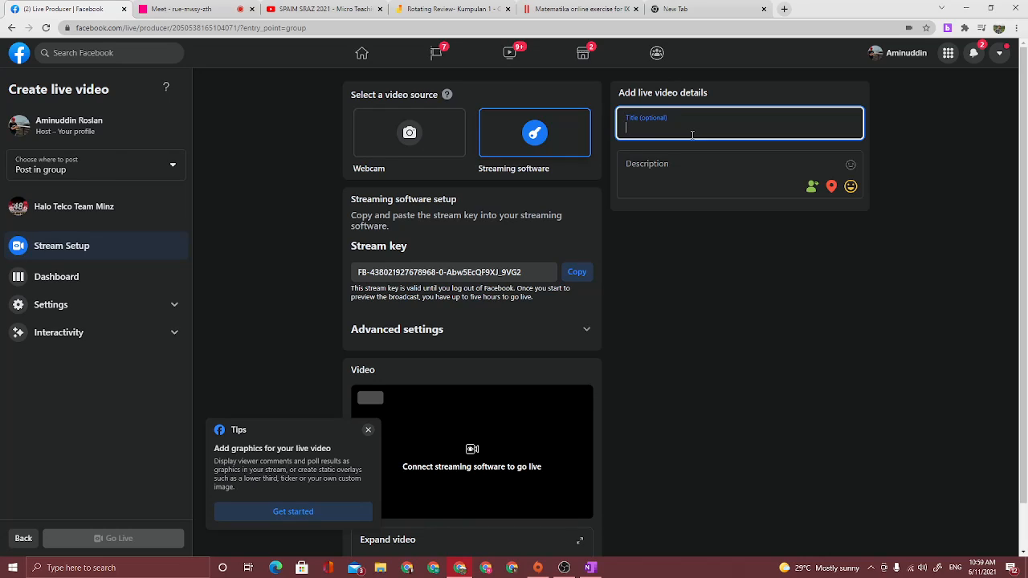
pyautogui.write('Matematik - Peratus')
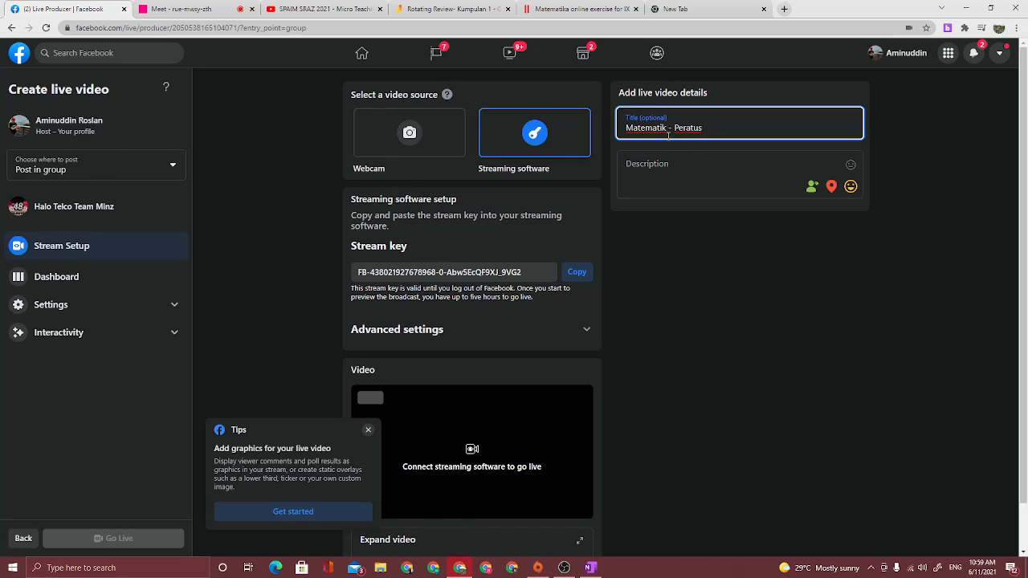
pyautogui.click(677, 167)
pyautogui.write('Tahun')
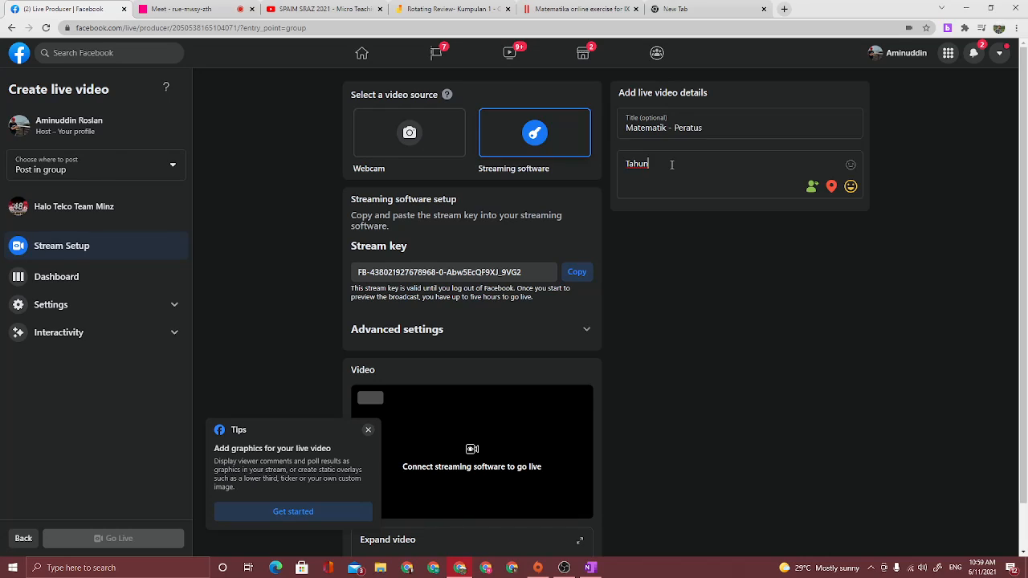
pyautogui.press('BackSpace')
pyautogui.press('BackSpace')
pyautogui.press('BackSpace')
pyautogui.press('BackSpace')
pyautogui.press('BackSpace')
# - Copy the title into the description, extend it to "Matematik (Tahun 3) - Peratus", and dismiss the graphics tip
pyautogui.moveTo(732, 128); pyautogui.dragTo(591, 130)
pyautogui.hotkey('ctrl', 'c')
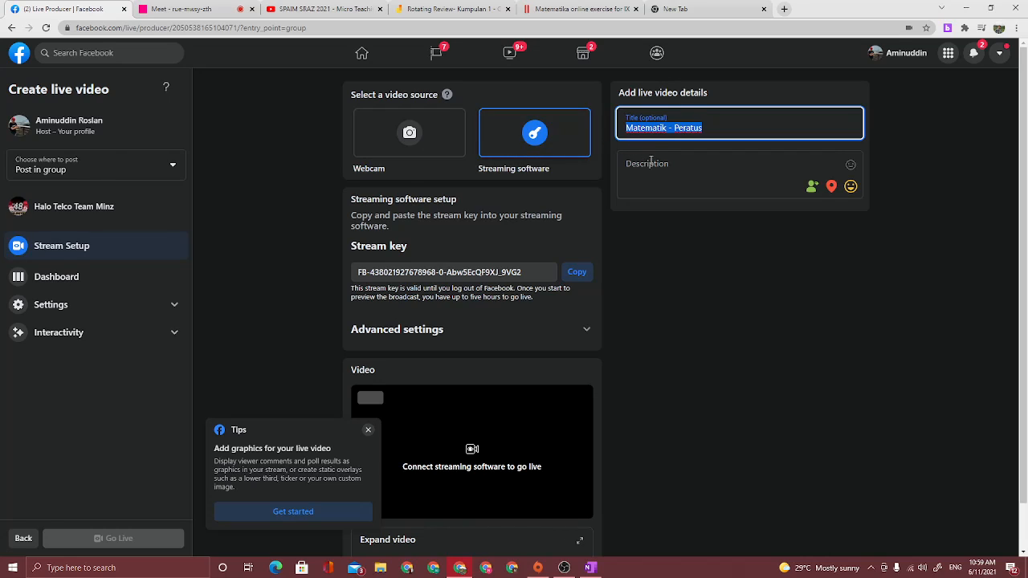
pyautogui.click(650, 159)
pyautogui.hotkey('ctrl', 'v')
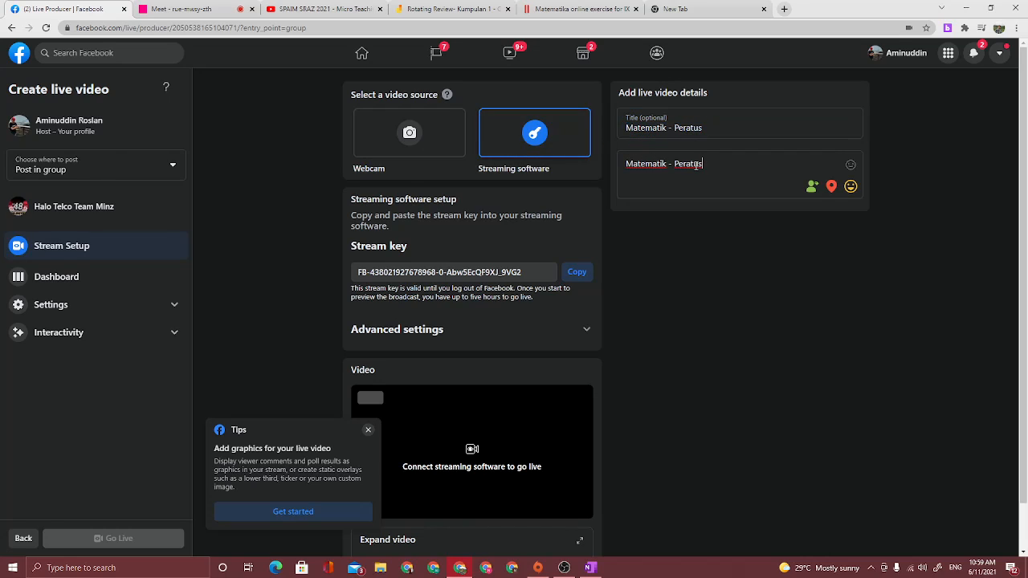
pyautogui.click(671, 162)
pyautogui.write('(Tahun 3)')
pyautogui.click(368, 429)
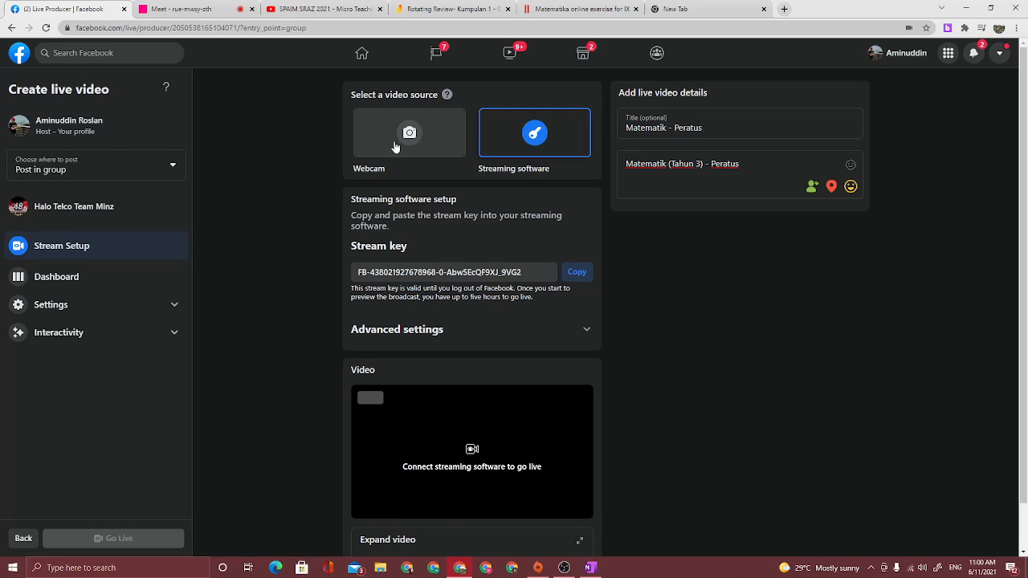
# - Choose Webcam as the live video's source and review its camera controls and video preview
pyautogui.click(382, 122)
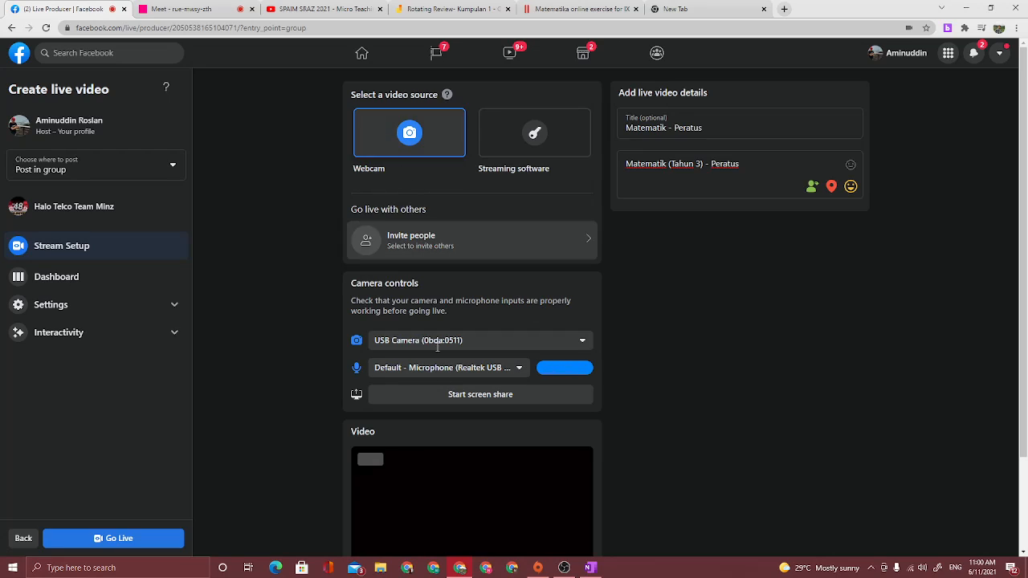
pyautogui.scroll(-1, 478, 464)
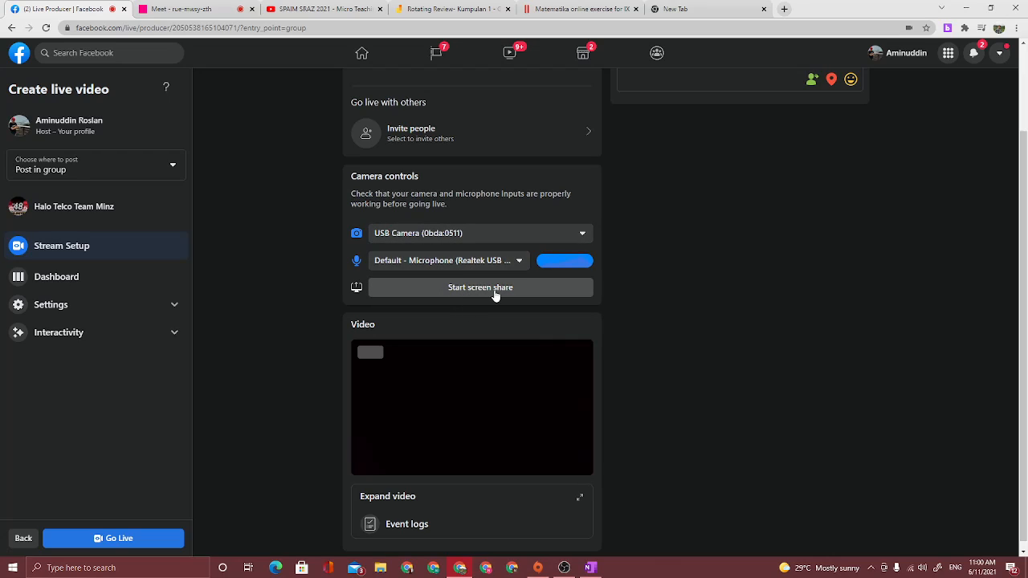
pyautogui.scroll(2, 494, 293)
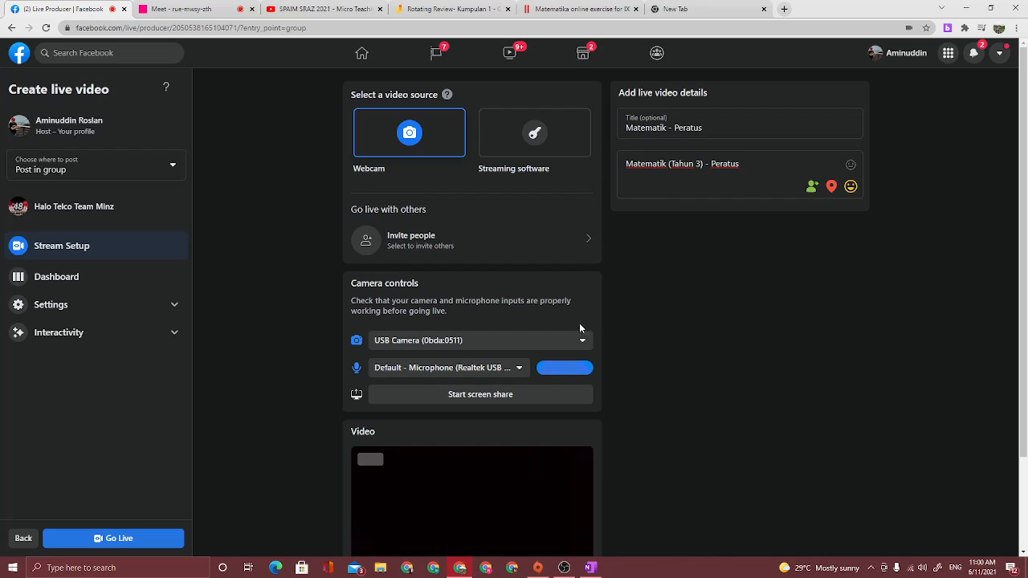
pyautogui.scroll(-2, 366, 378)
pyautogui.scroll(1, 365, 378)
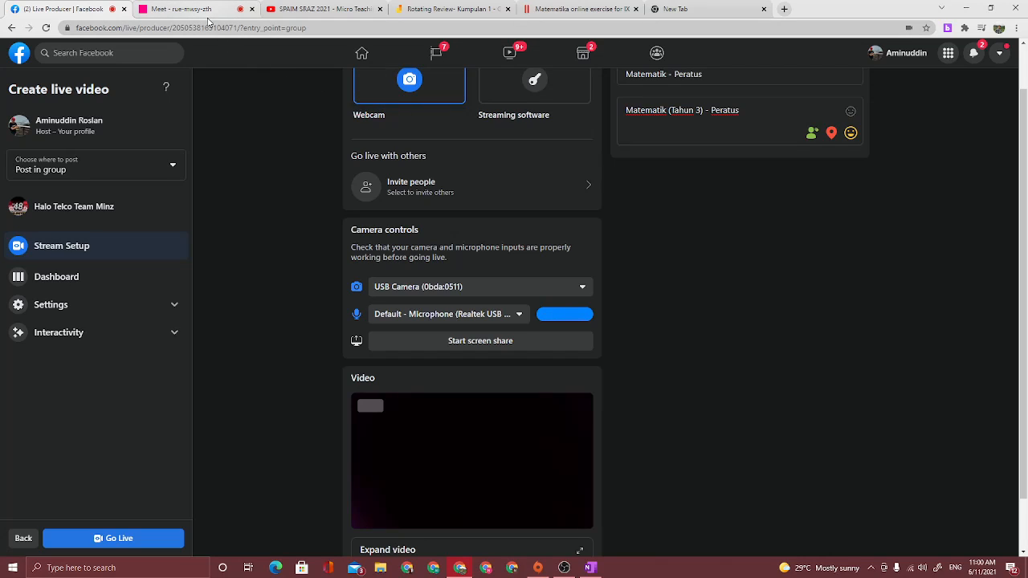
# - Look over the Google Meet call and return to the Facebook live video setup
pyautogui.click(227, 18)
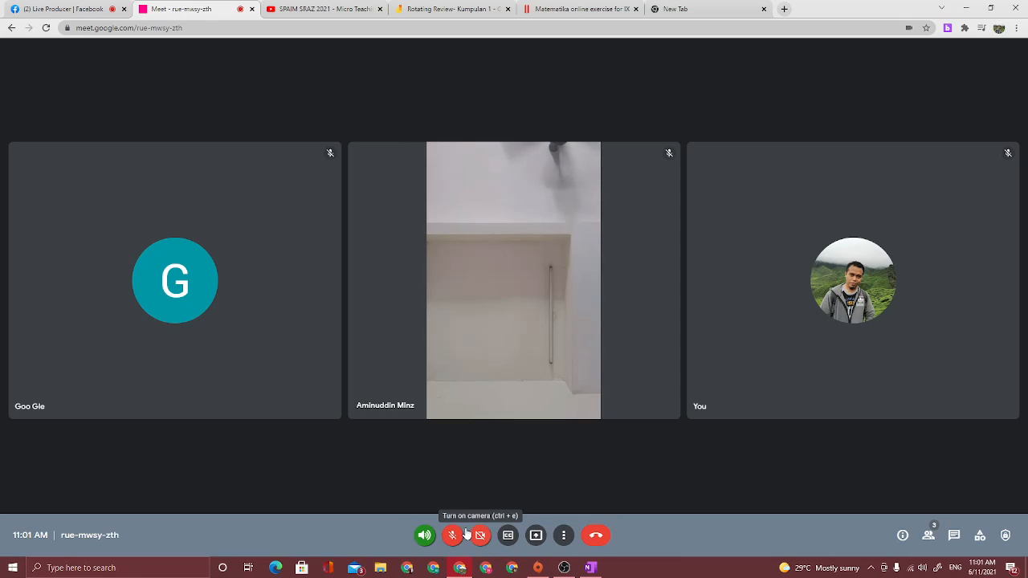
pyautogui.click(67, 10)
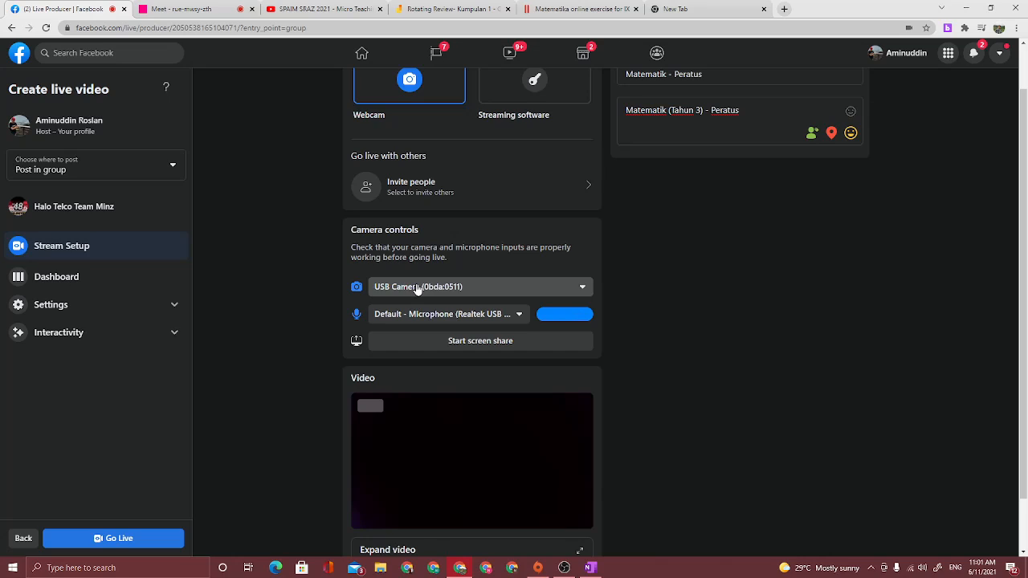
pyautogui.click(180, 8)
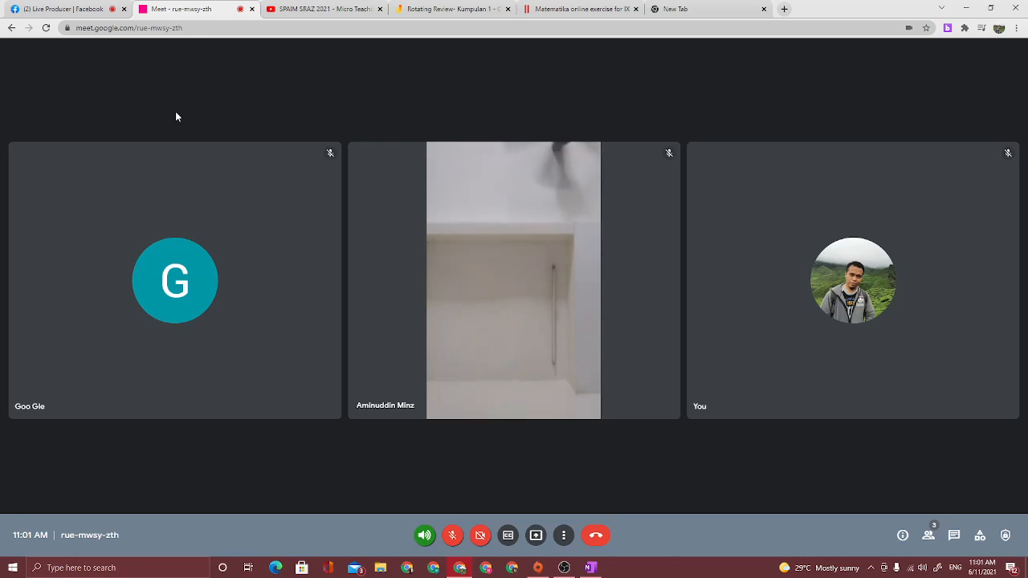
pyautogui.click(98, 13)
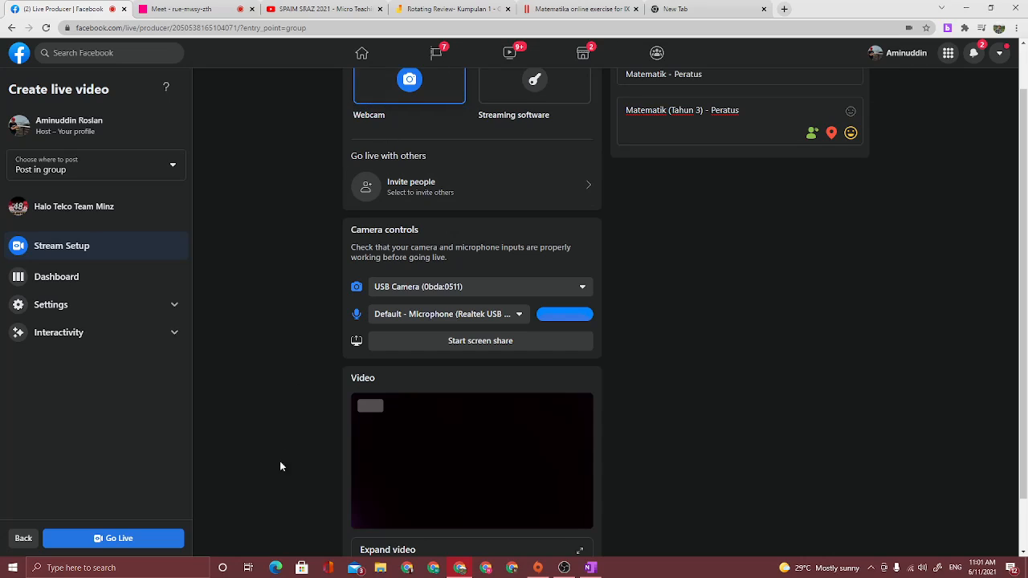
# - Start a screen share for the live video and compare the Entire Screen, Window and Chrome Tab sources
pyautogui.scroll(-1, 290, 481)
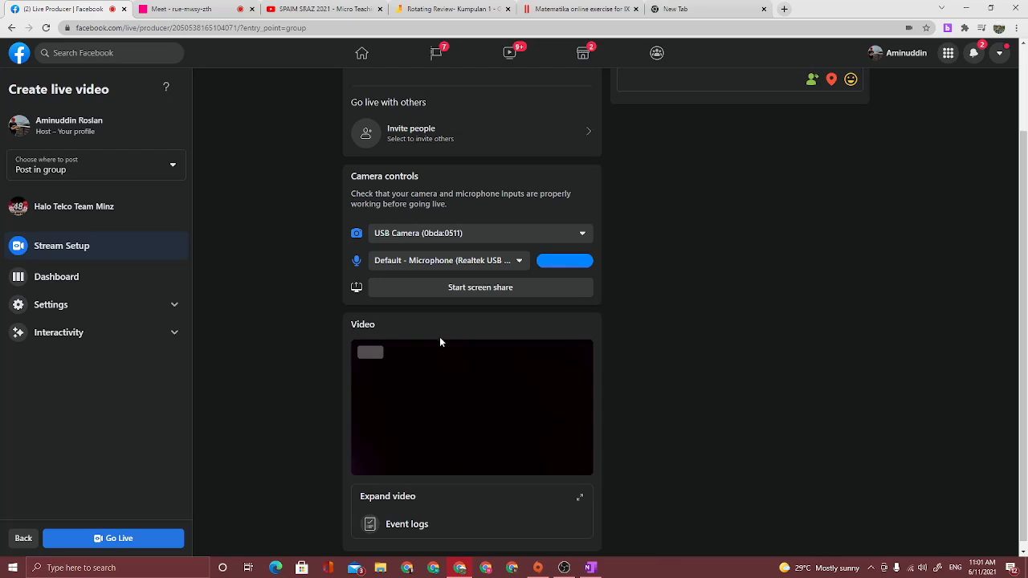
pyautogui.click(475, 290)
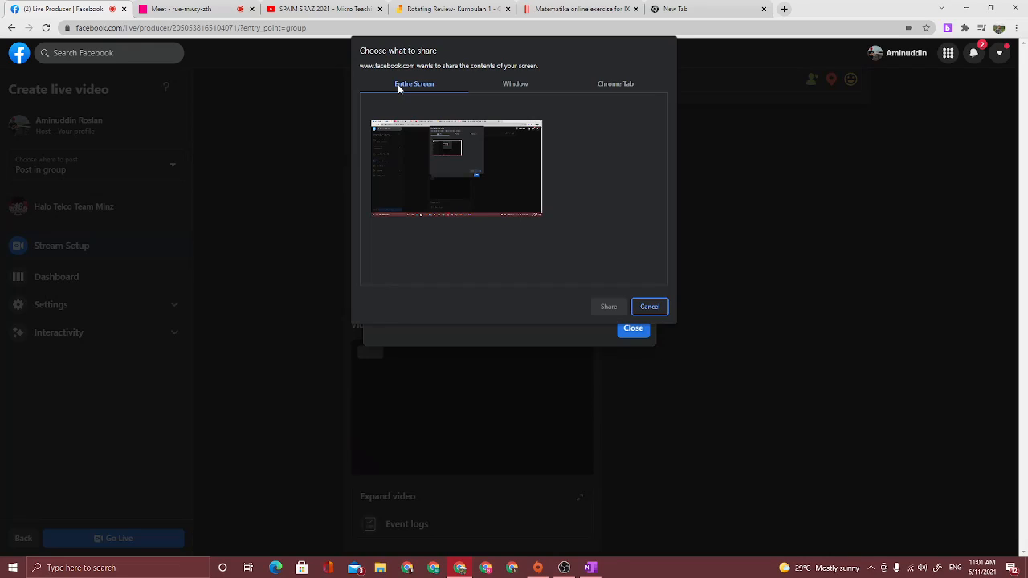
pyautogui.click(516, 84)
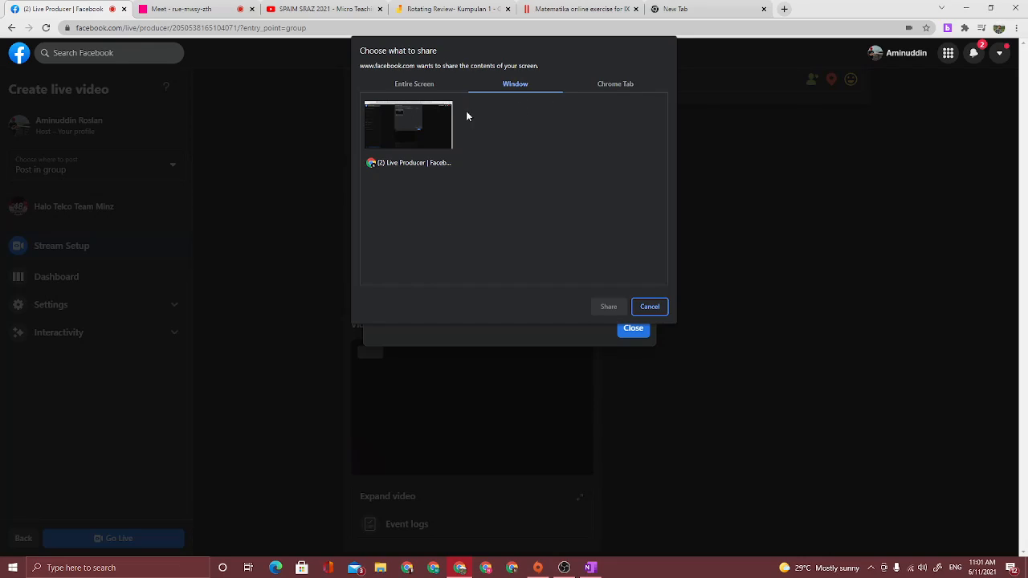
pyautogui.click(414, 84)
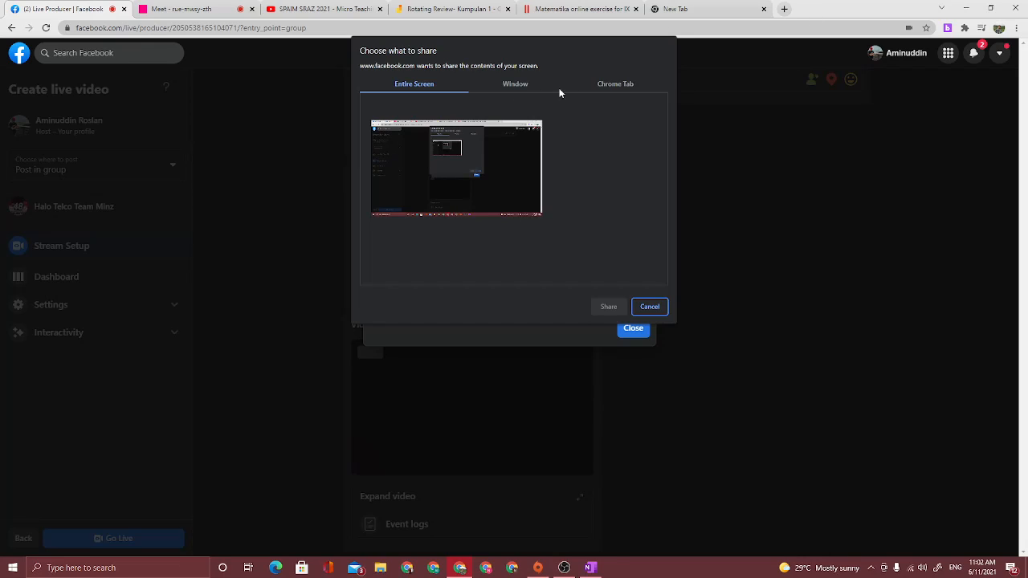
pyautogui.click(631, 85)
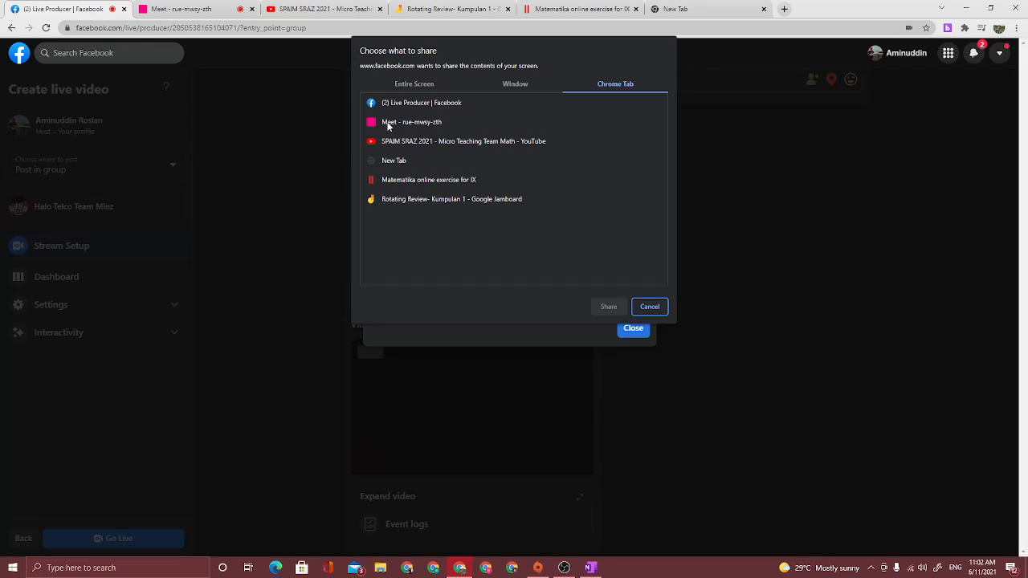
pyautogui.click(407, 85)
pyautogui.click(595, 85)
# - Share the Google Meet Chrome tab to the live video, dismiss the notice in Live Producer and check the preview
pyautogui.click(401, 121)
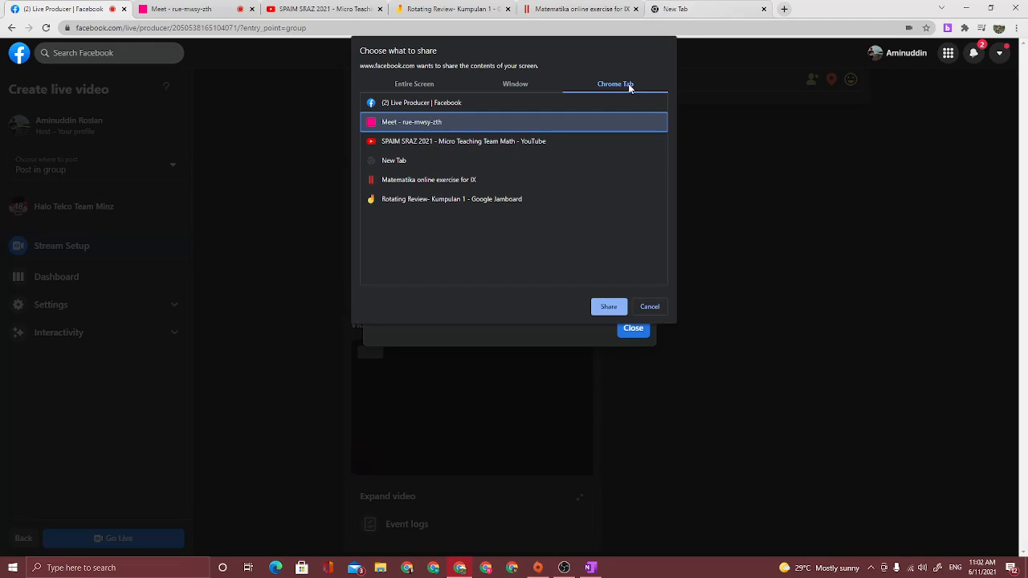
pyautogui.click(415, 86)
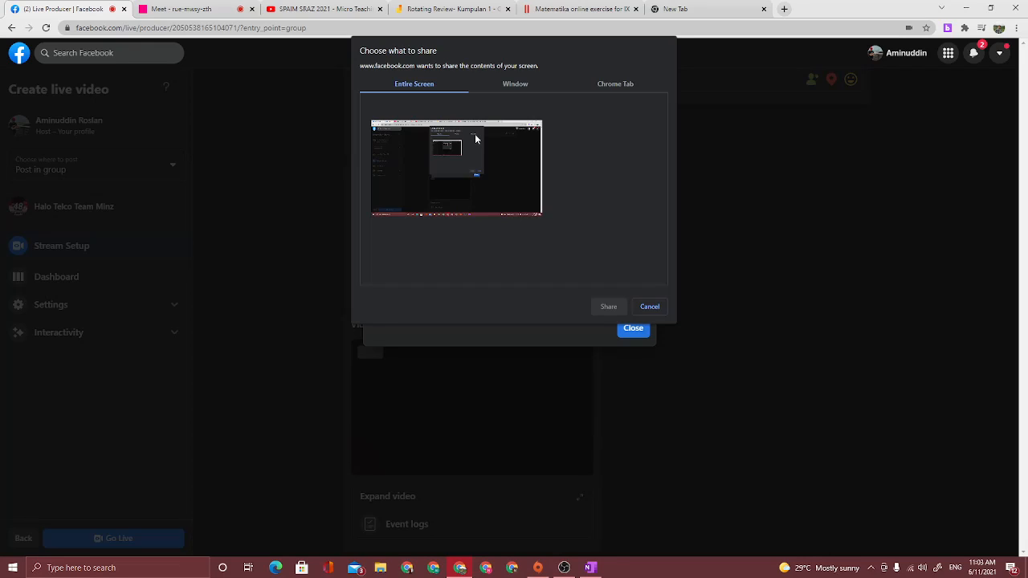
pyautogui.click(608, 85)
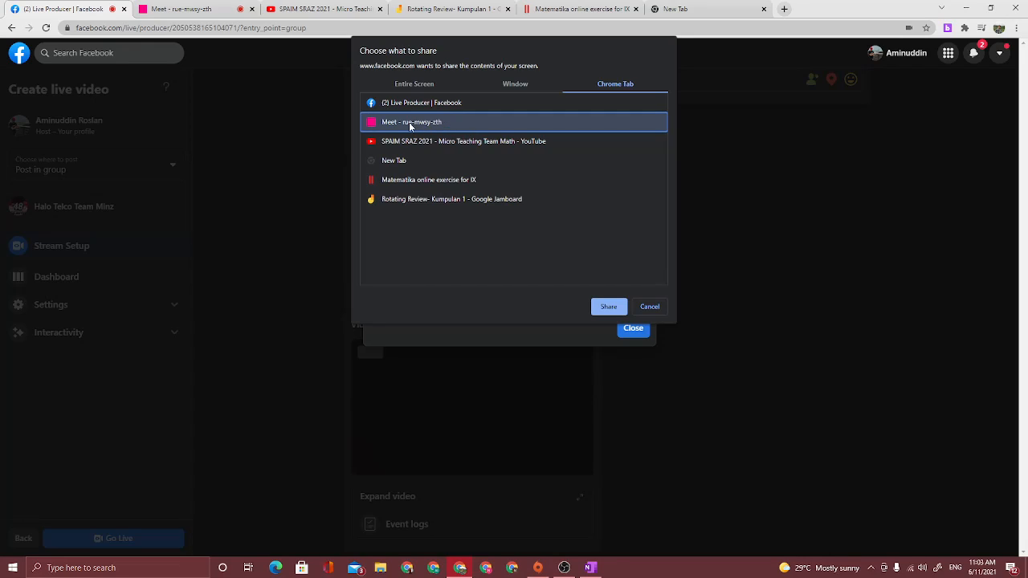
pyautogui.click(610, 310)
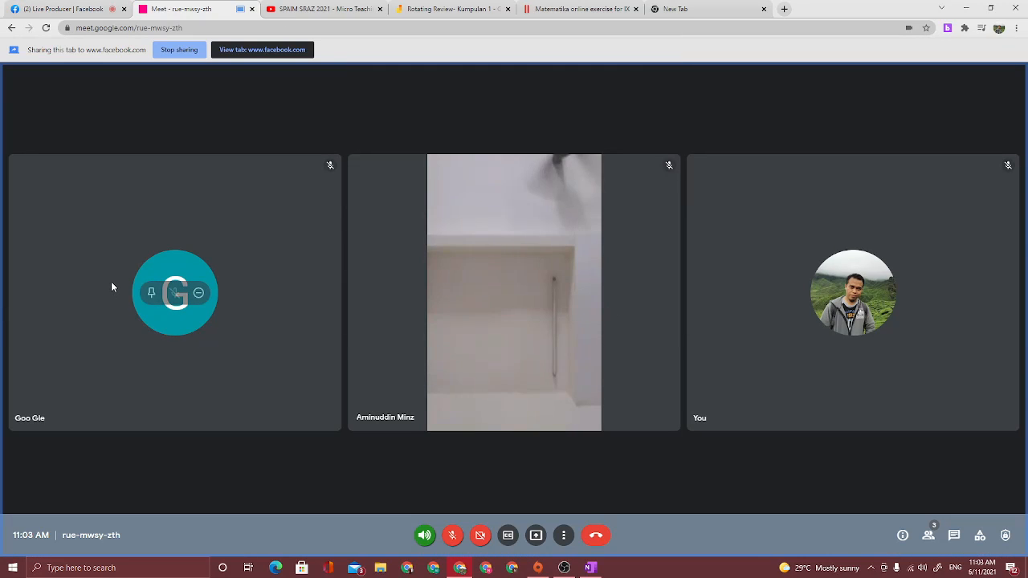
pyautogui.click(53, 11)
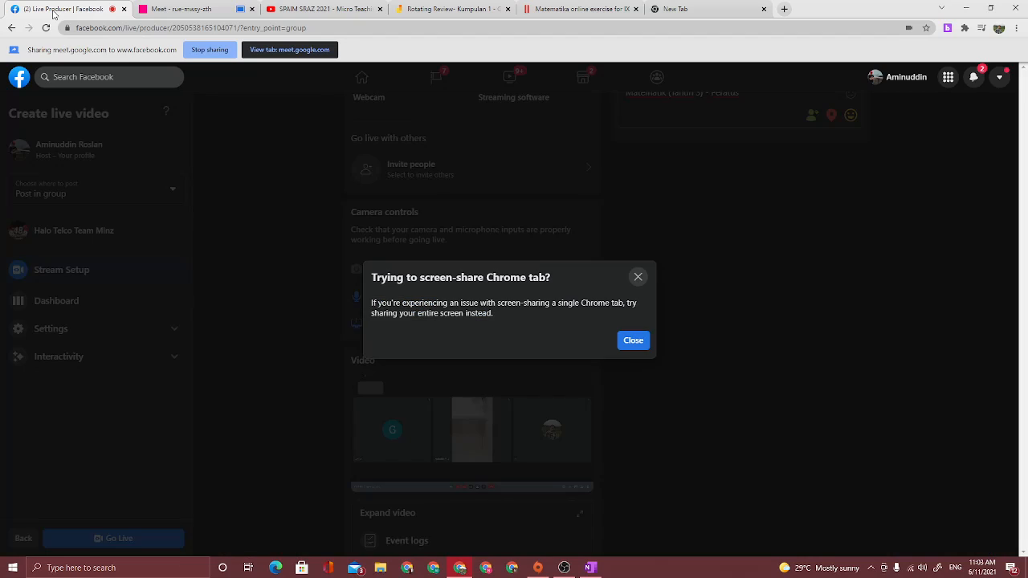
pyautogui.click(633, 341)
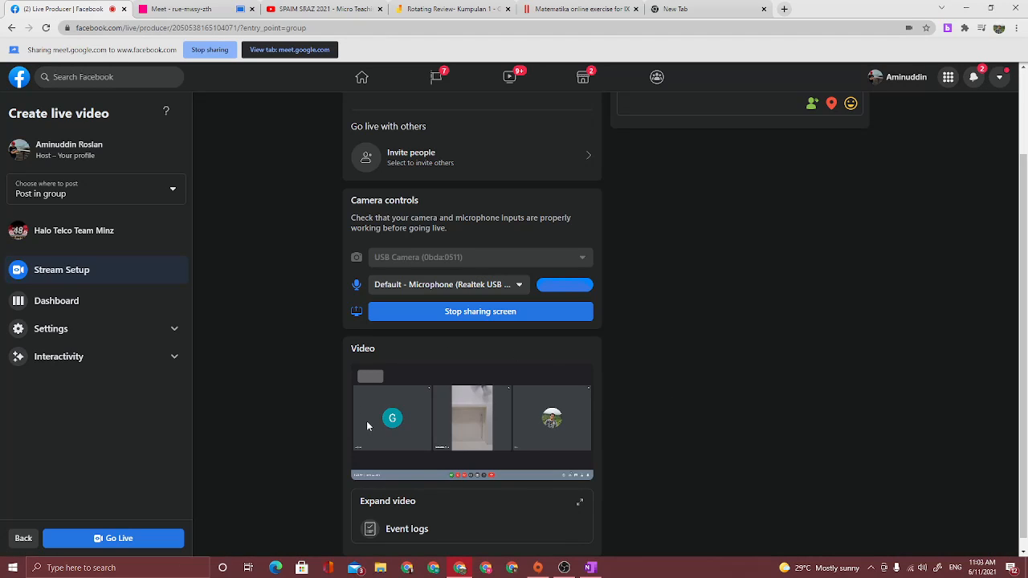
pyautogui.scroll(-1, 471, 446)
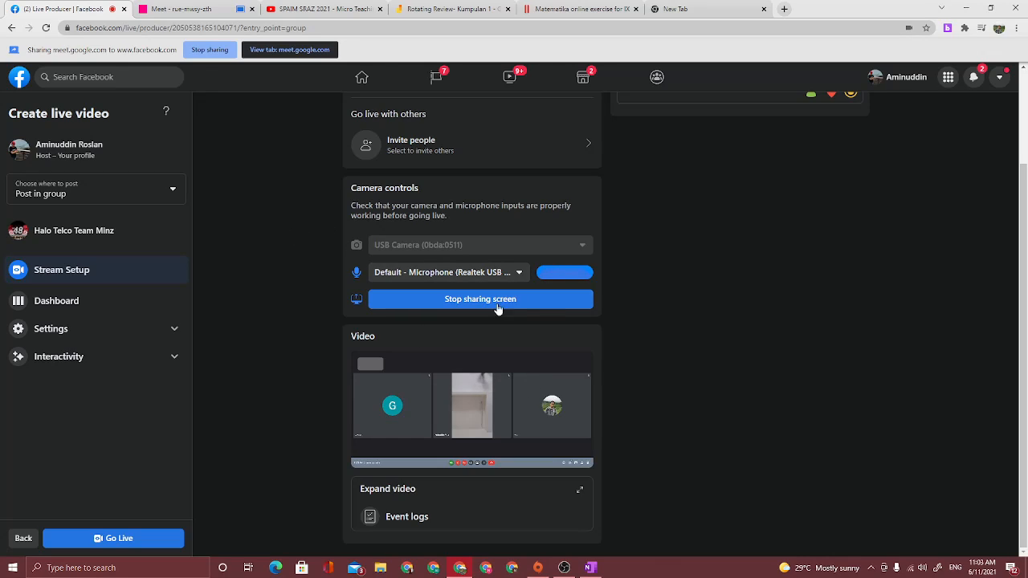
pyautogui.scroll(2, 575, 306)
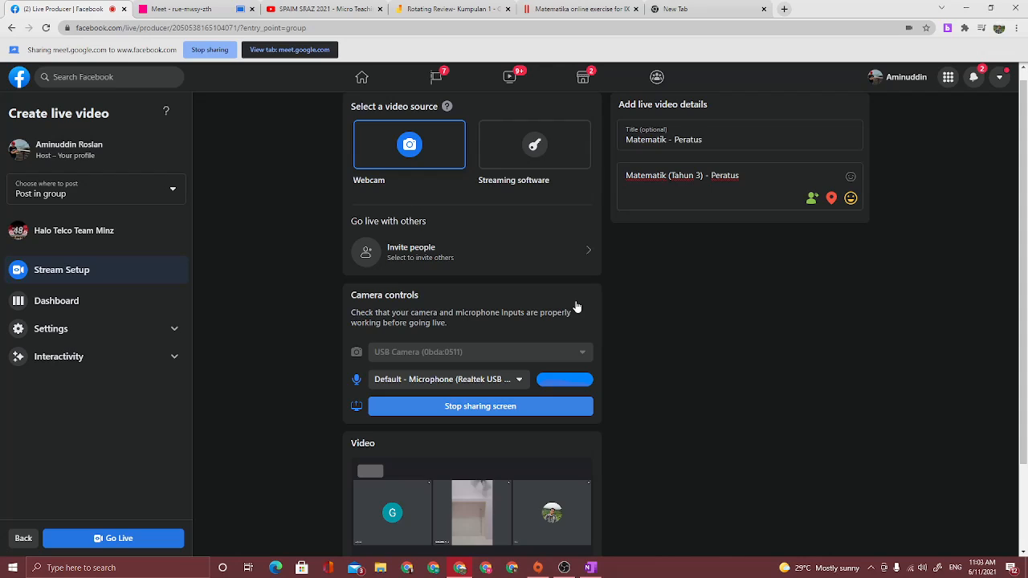
# - Return to the Google Meet call, and switch to the AKTIVITI MATE 3 page in OneNote
pyautogui.click(195, 11)
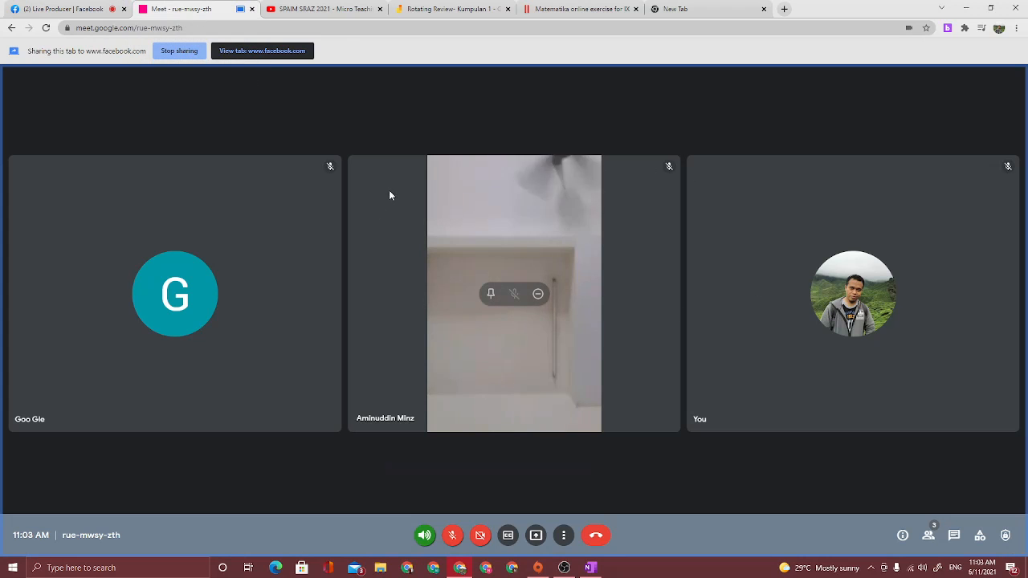
pyautogui.moveTo(284, 223)
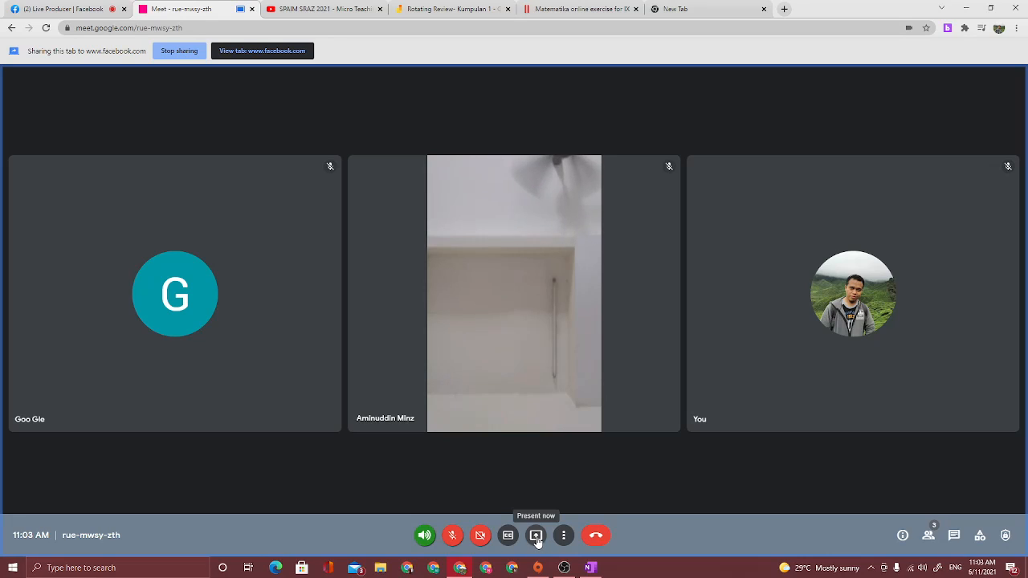
pyautogui.click(590, 568)
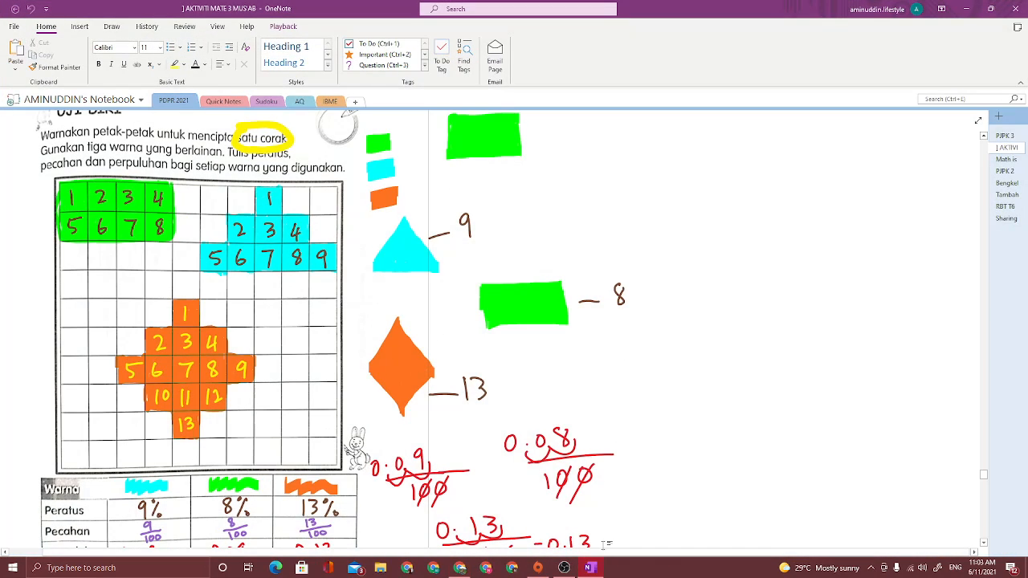
pyautogui.click(590, 568)
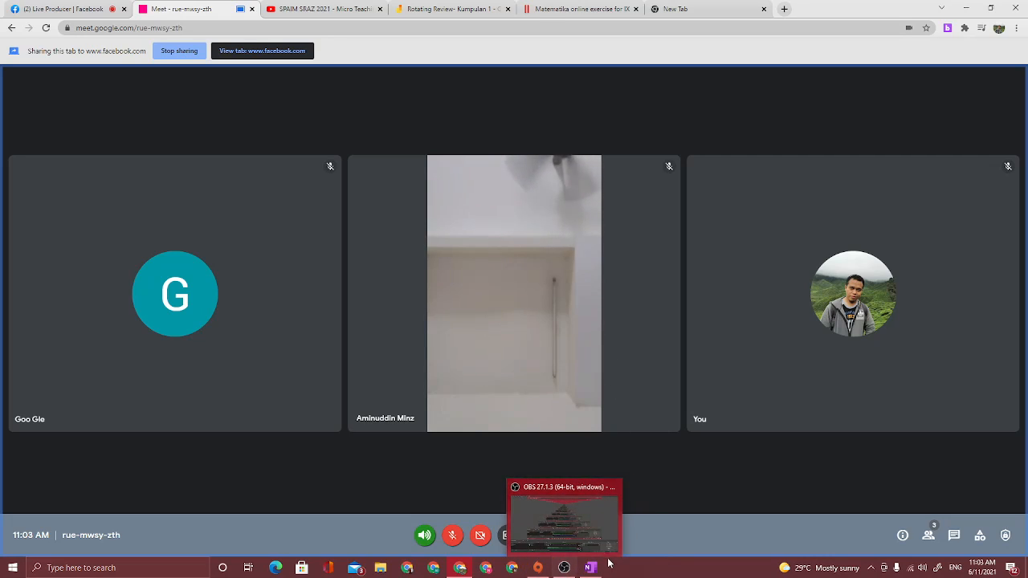
pyautogui.moveTo(592, 568)
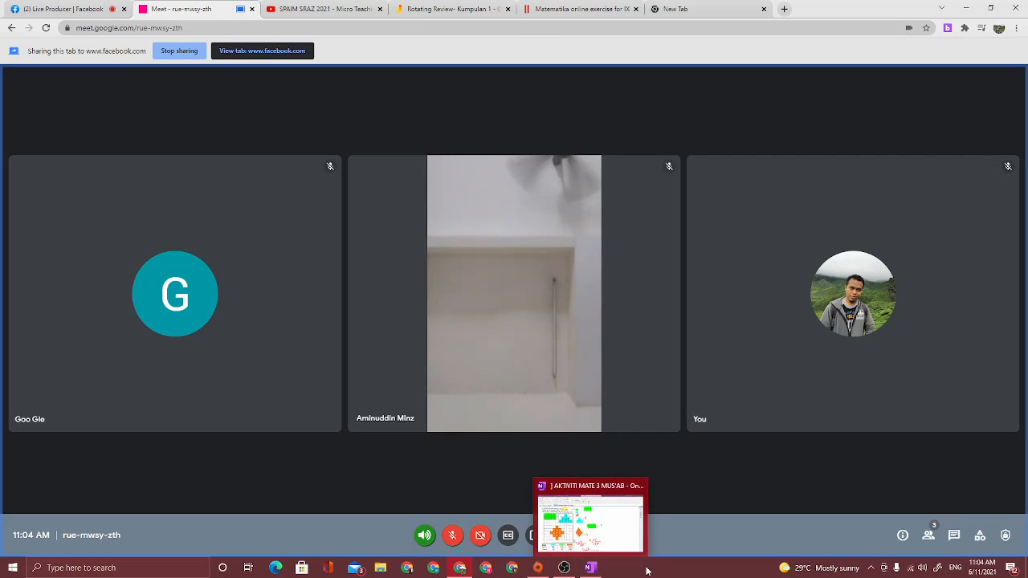
pyautogui.click(594, 568)
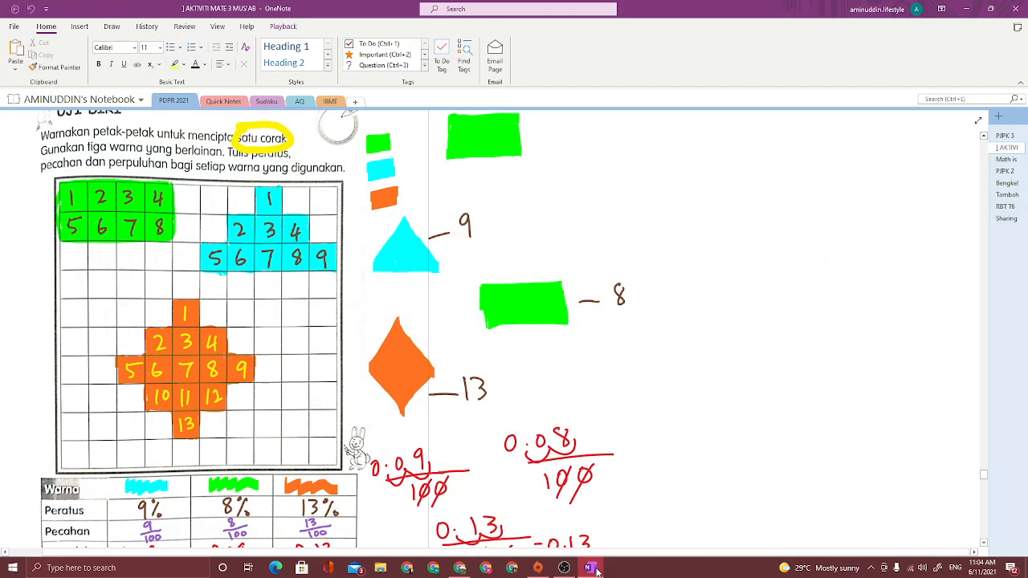
pyautogui.click(967, 10)
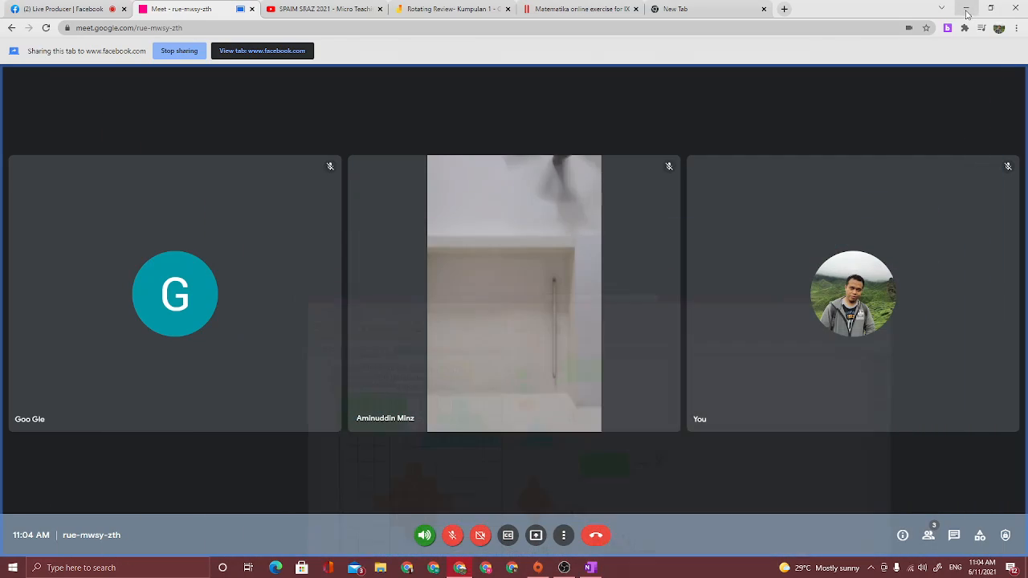
pyautogui.click(534, 535)
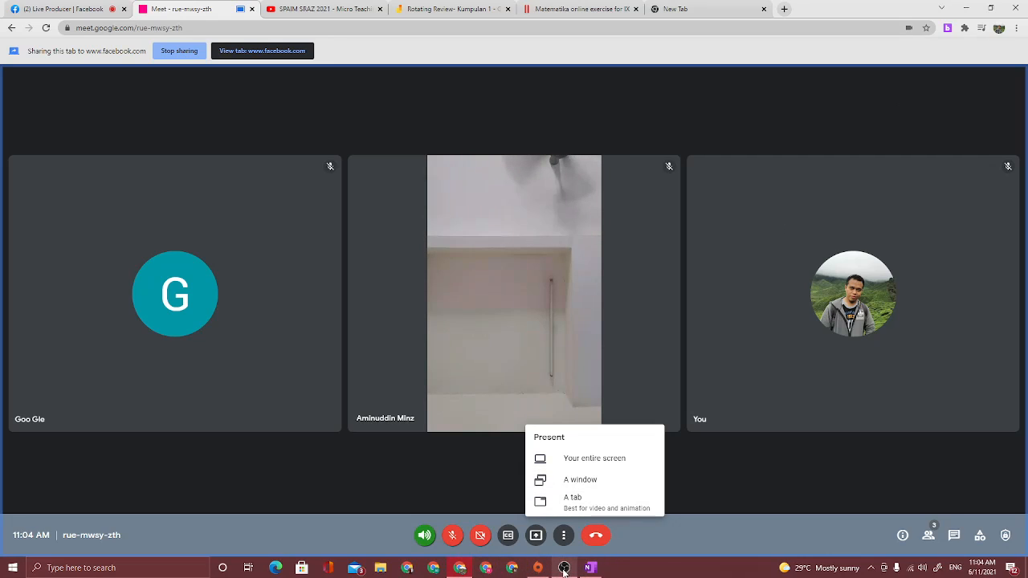
pyautogui.moveTo(591, 568)
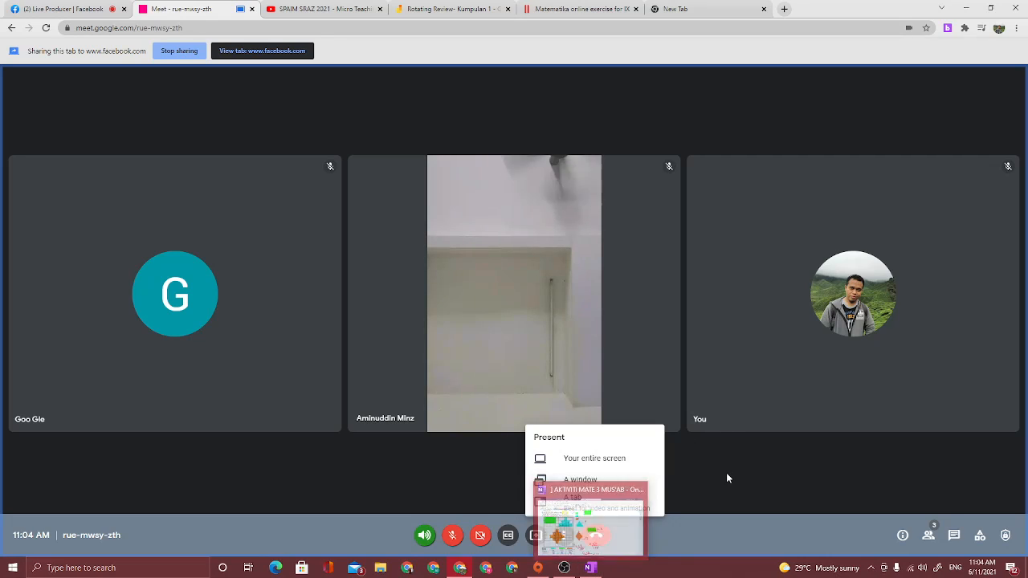
pyautogui.click(561, 479)
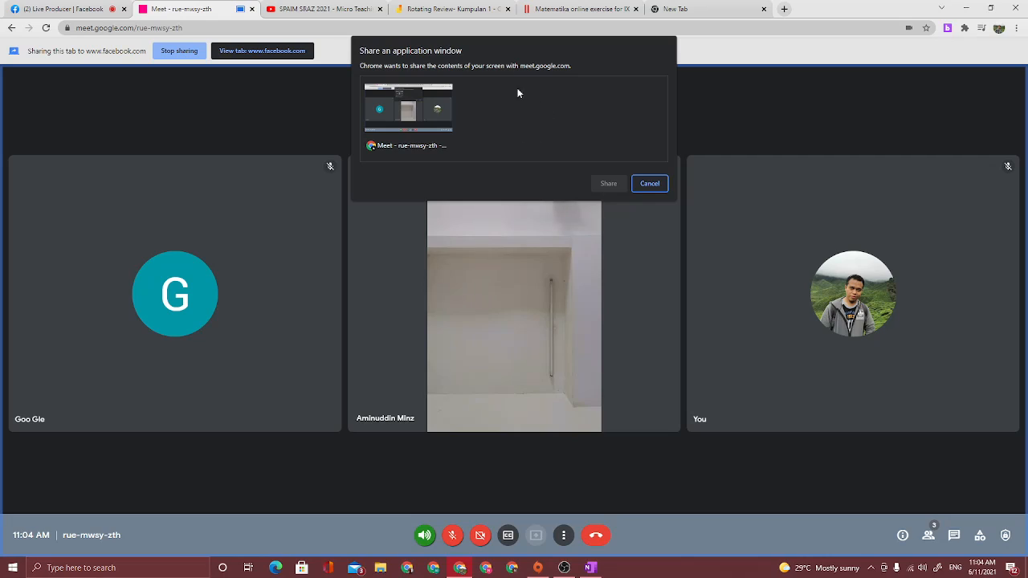
pyautogui.click(652, 185)
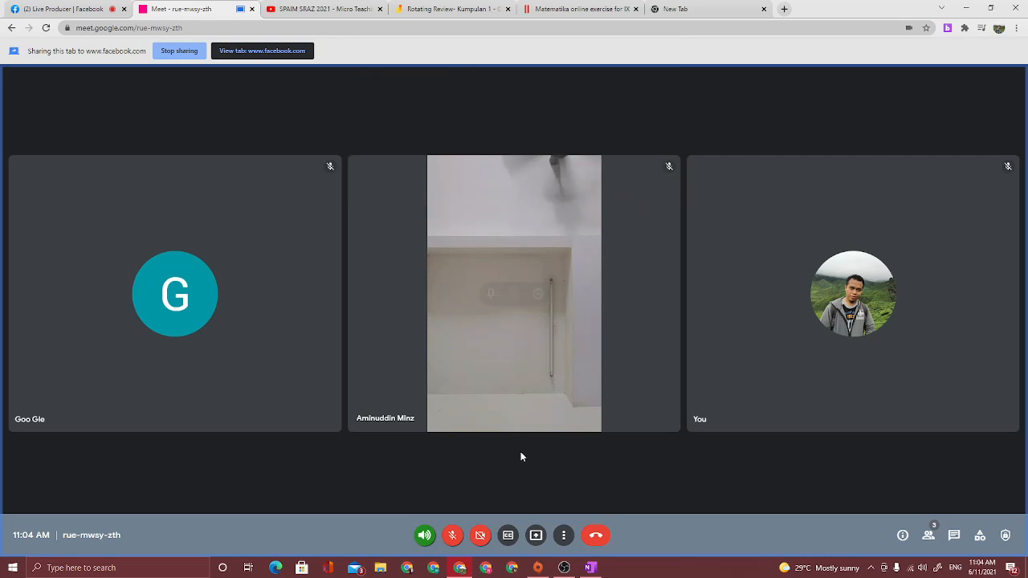
# - Restore the AKTIVITI MATE 3 page in OneNote, present its window in the Google Meet call, and hide the sharing notice
pyautogui.click(591, 567)
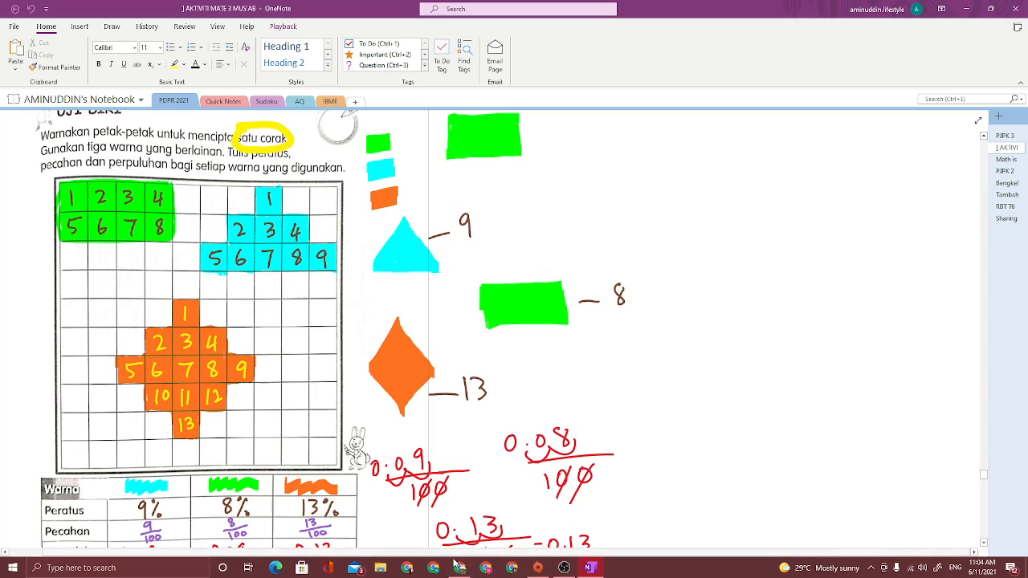
pyautogui.moveTo(460, 568)
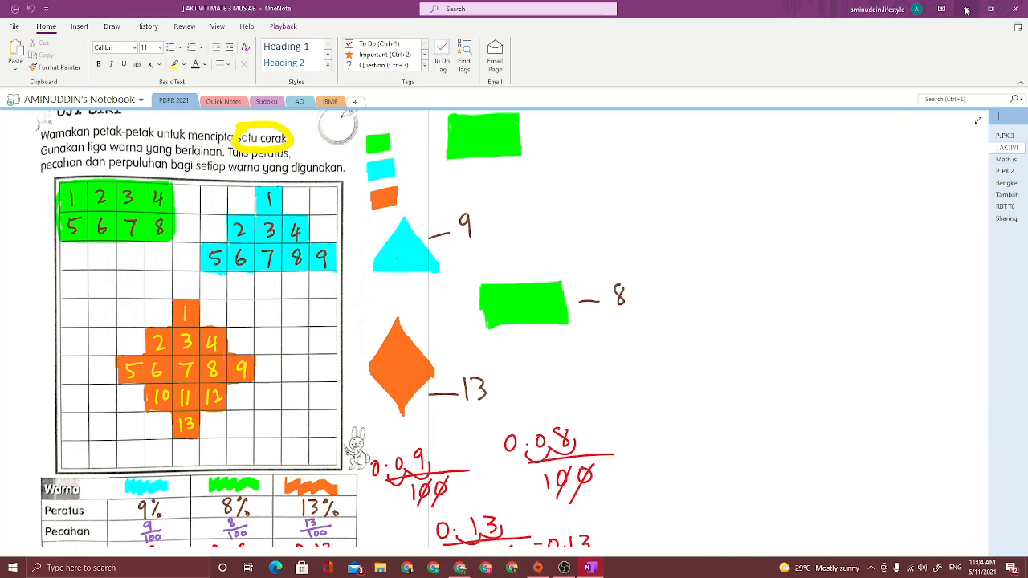
pyautogui.click(460, 567)
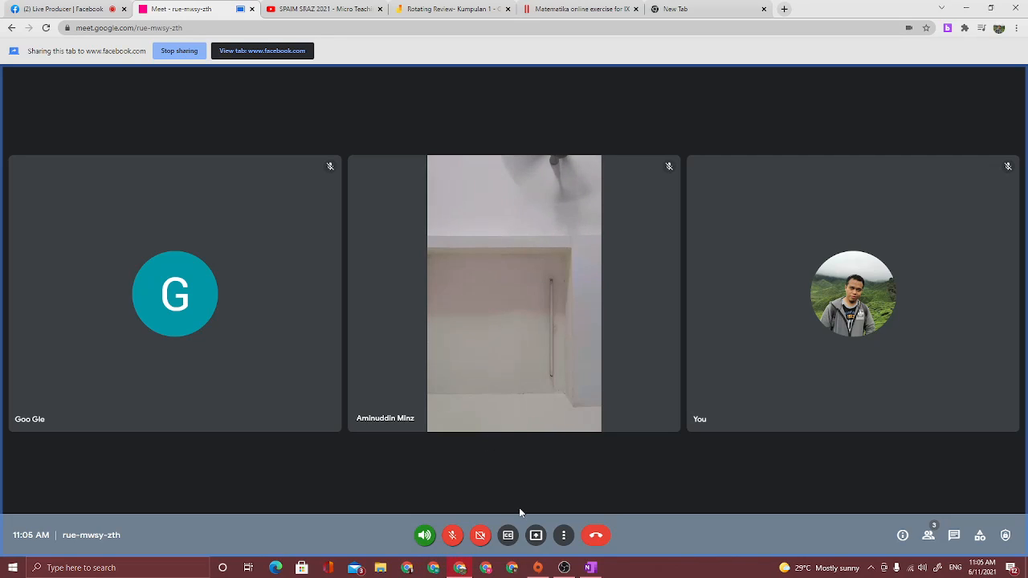
pyautogui.click(536, 535)
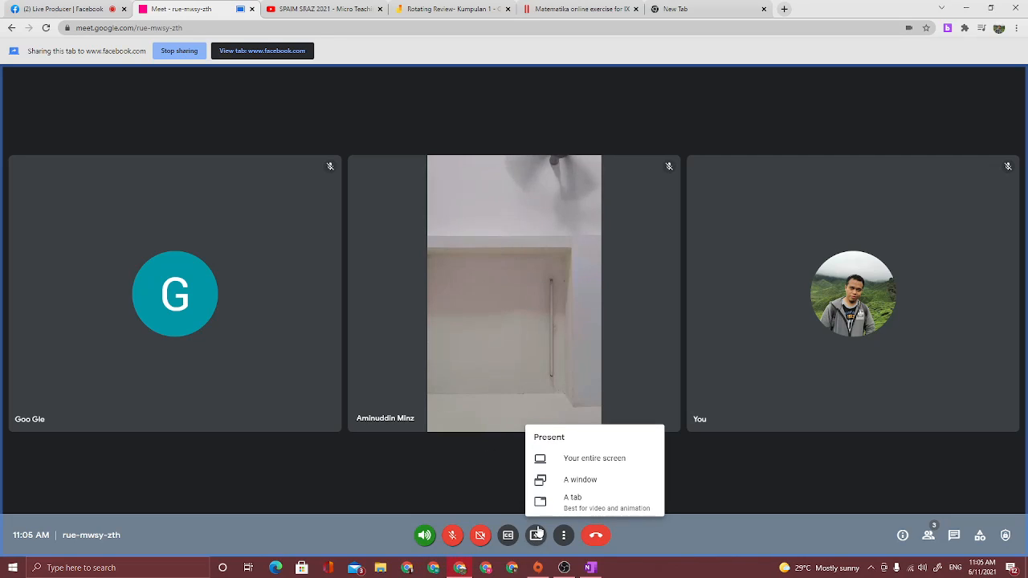
pyautogui.click(572, 480)
pyautogui.click(518, 114)
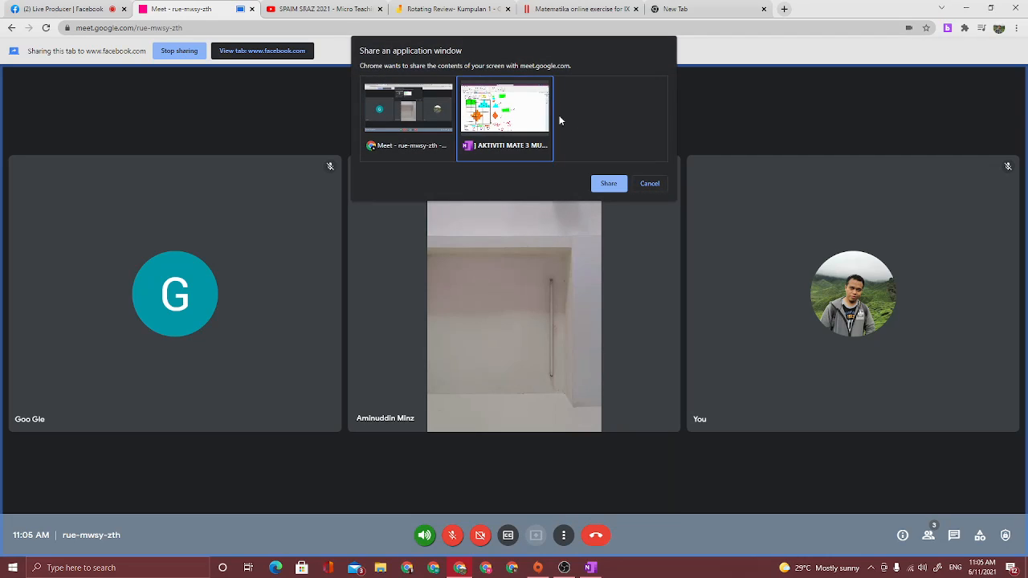
pyautogui.click(609, 183)
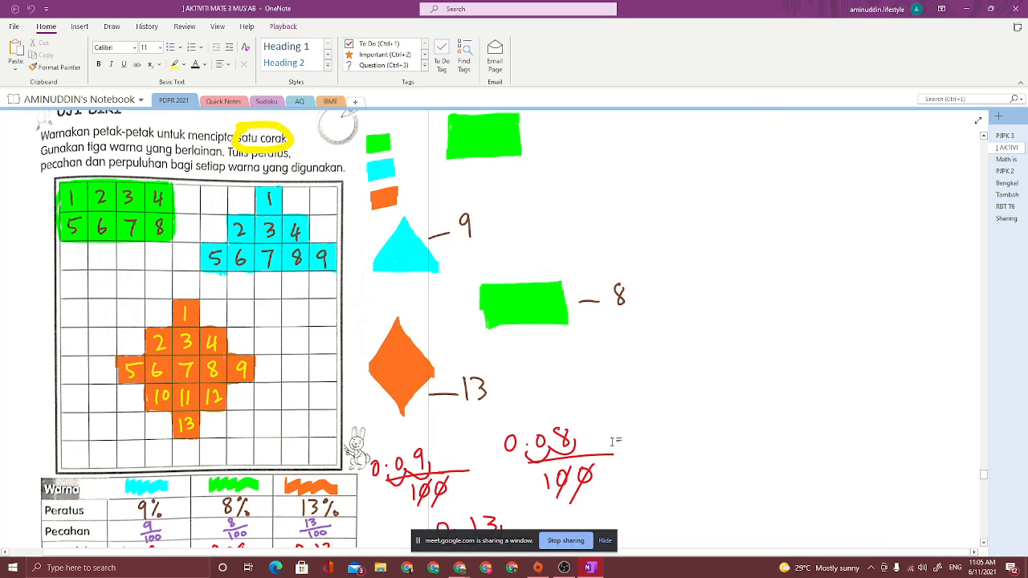
pyautogui.click(604, 540)
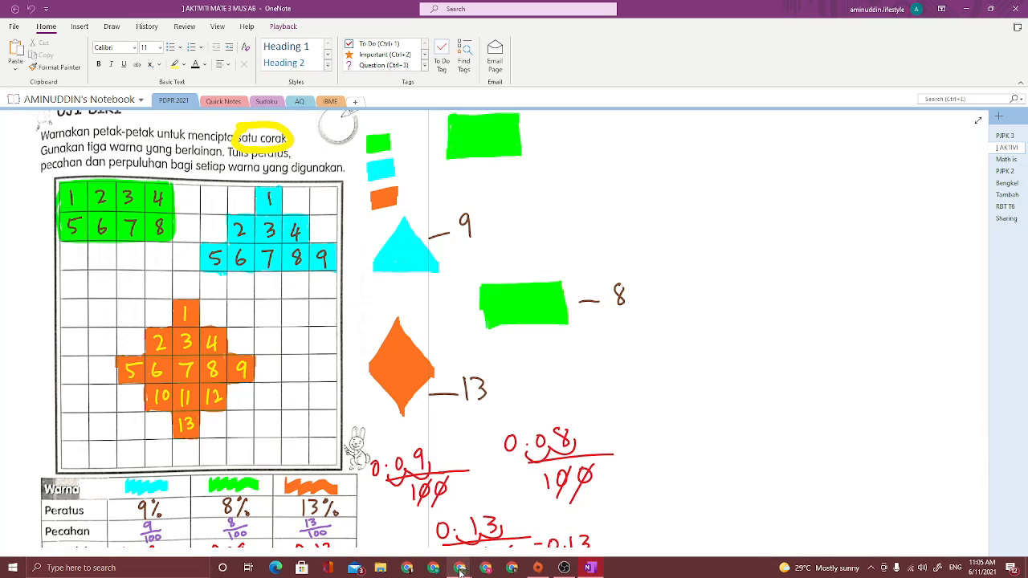
# - Check the presented page in Facebook's Live Producer preview, and ignore the infinity mirror warning back in the Meet call
pyautogui.moveTo(459, 567)
pyautogui.click(425, 535)
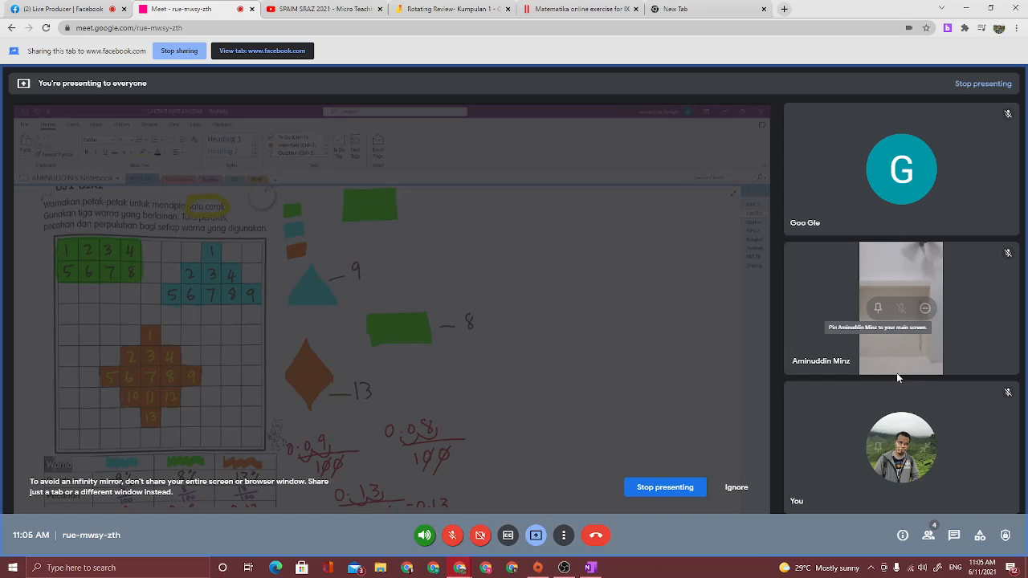
pyautogui.click(64, 15)
pyautogui.scroll(-2, 296, 421)
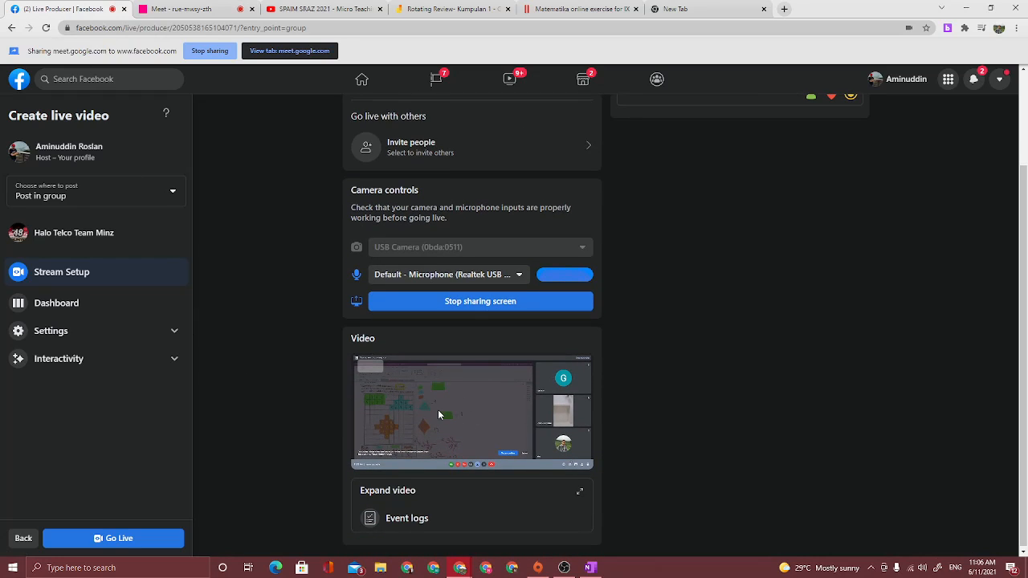
pyautogui.click(181, 12)
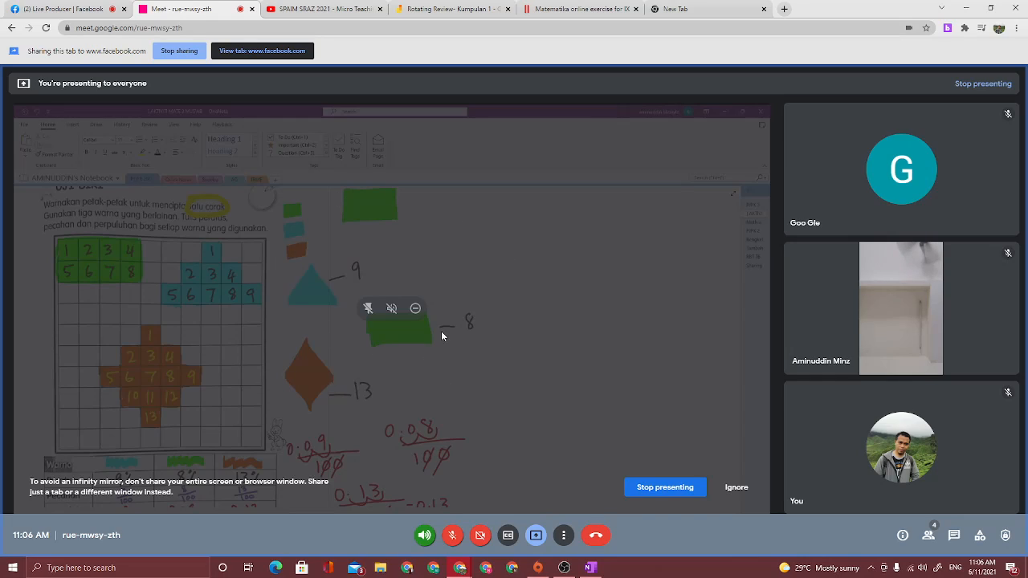
pyautogui.click(736, 489)
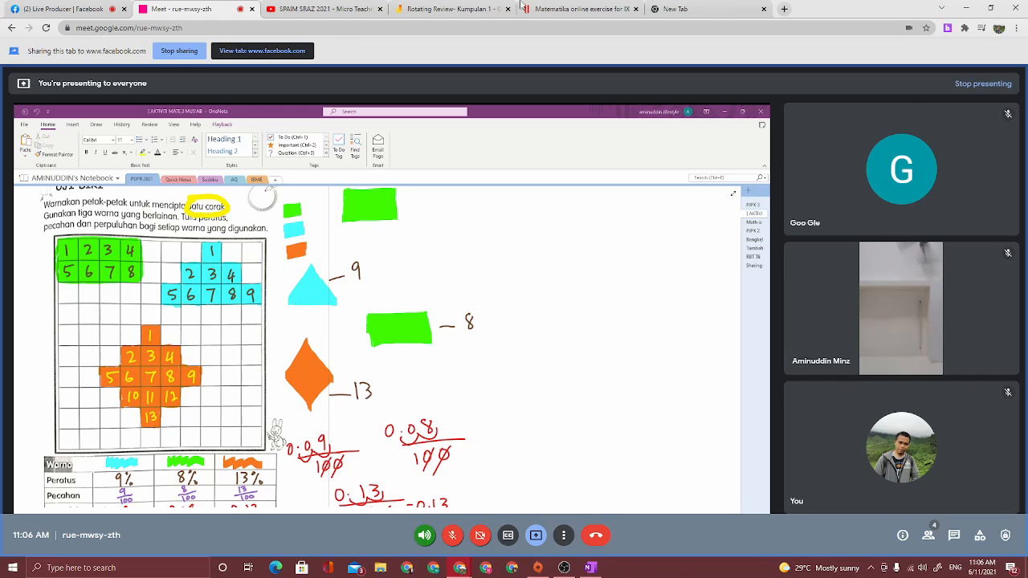
# - Return to Facebook's Live Producer, look over OBS briefly, and start the live video in the group
pyautogui.click(92, 9)
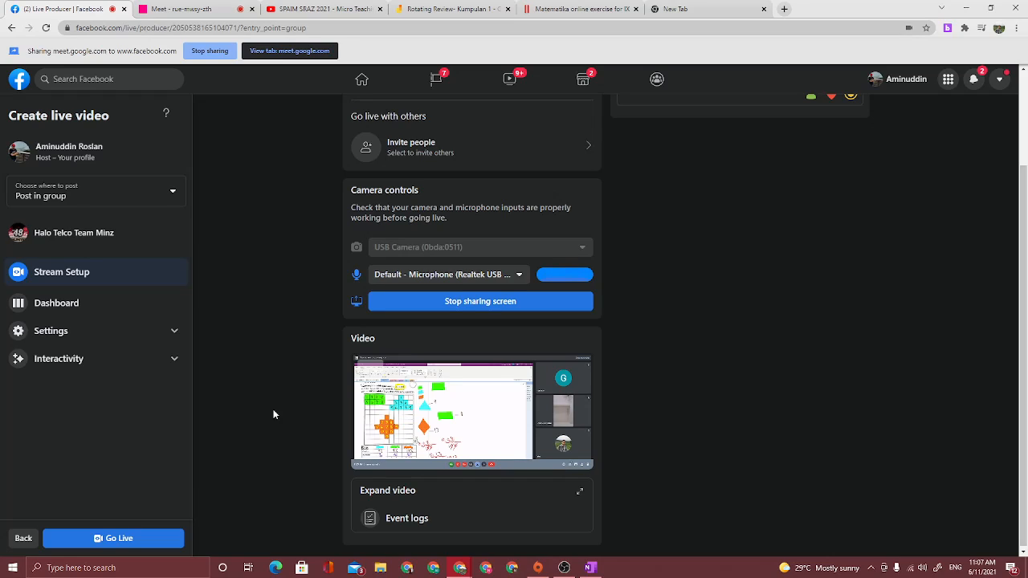
pyautogui.click(564, 567)
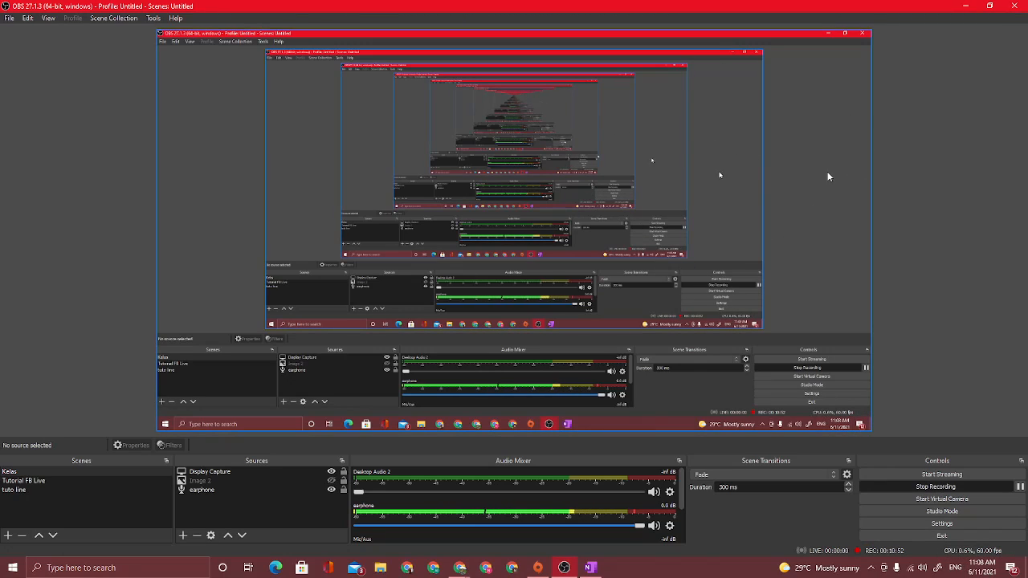
pyautogui.click(964, 7)
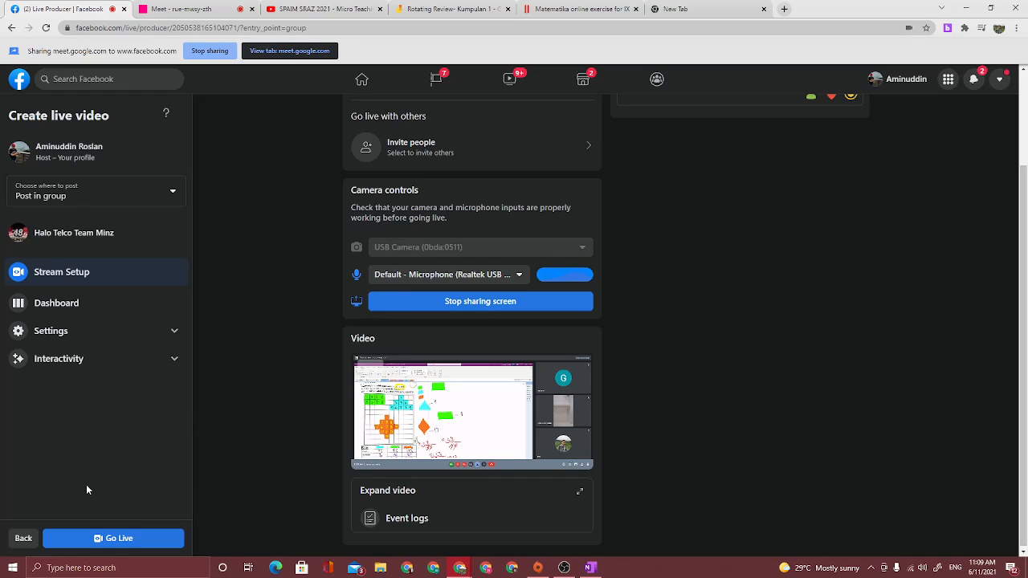
pyautogui.click(116, 542)
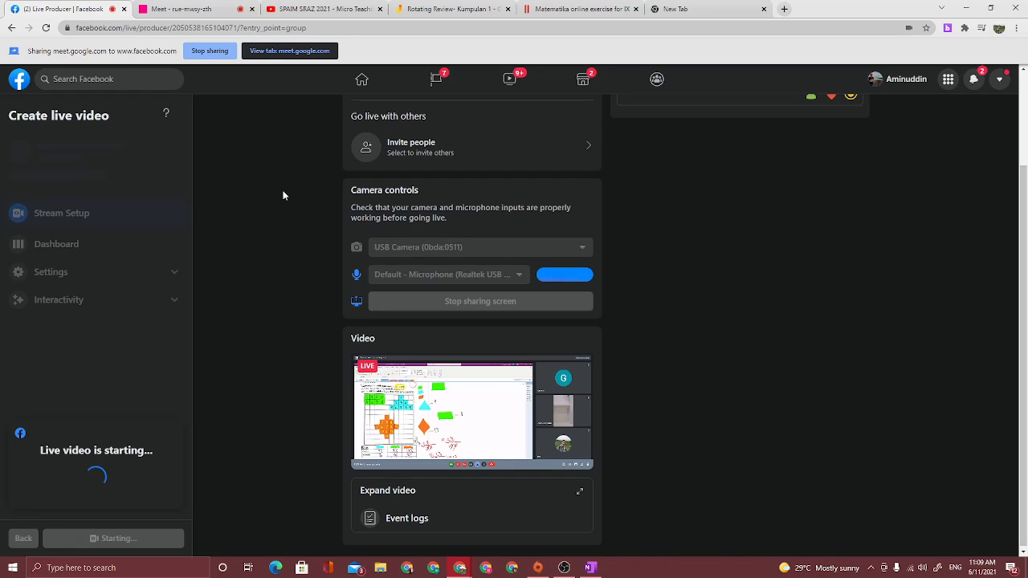
# - Switch back to the Google Meet call and turn on the microphone and camera
pyautogui.click(206, 8)
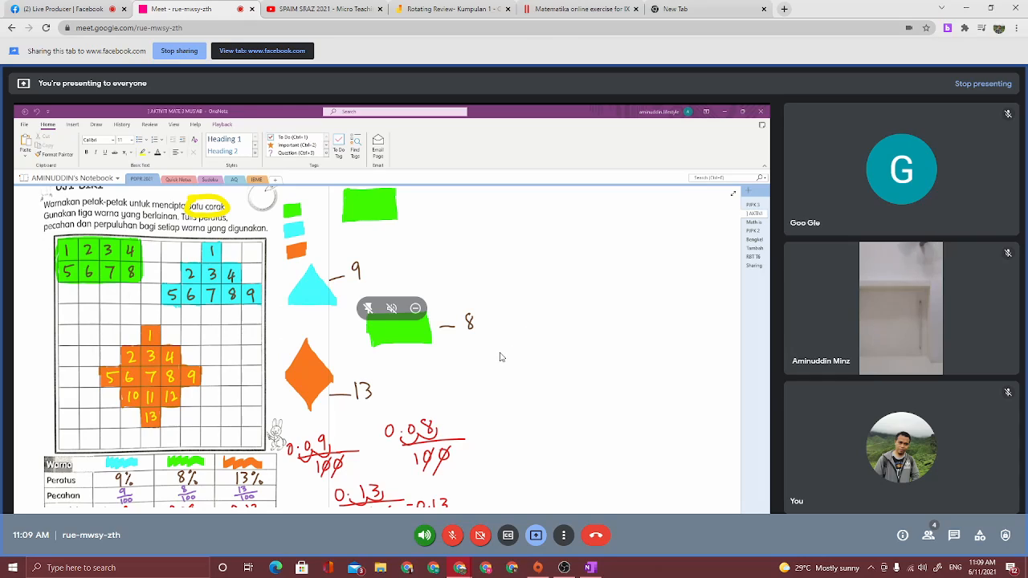
pyautogui.click(452, 536)
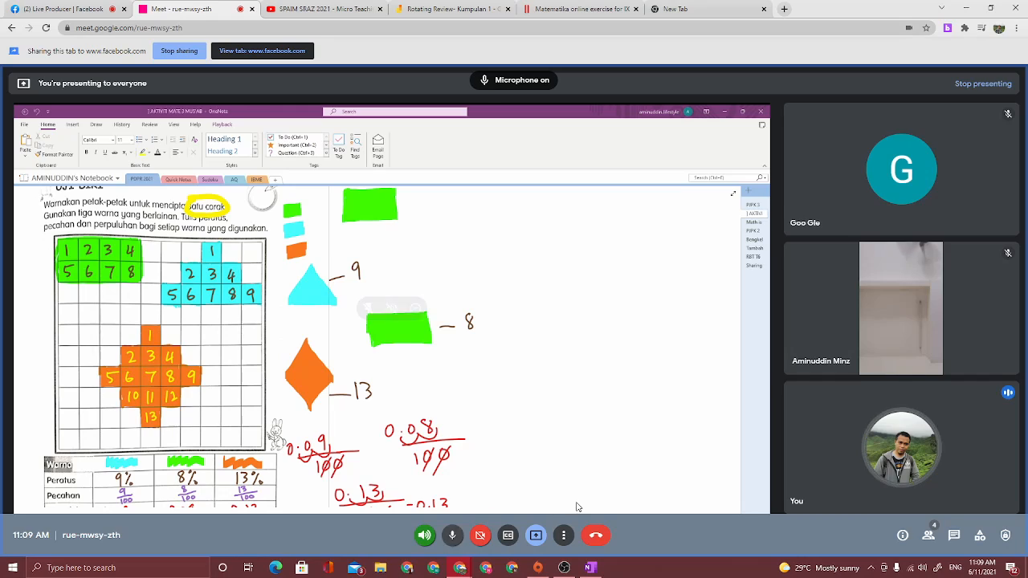
pyautogui.click(481, 537)
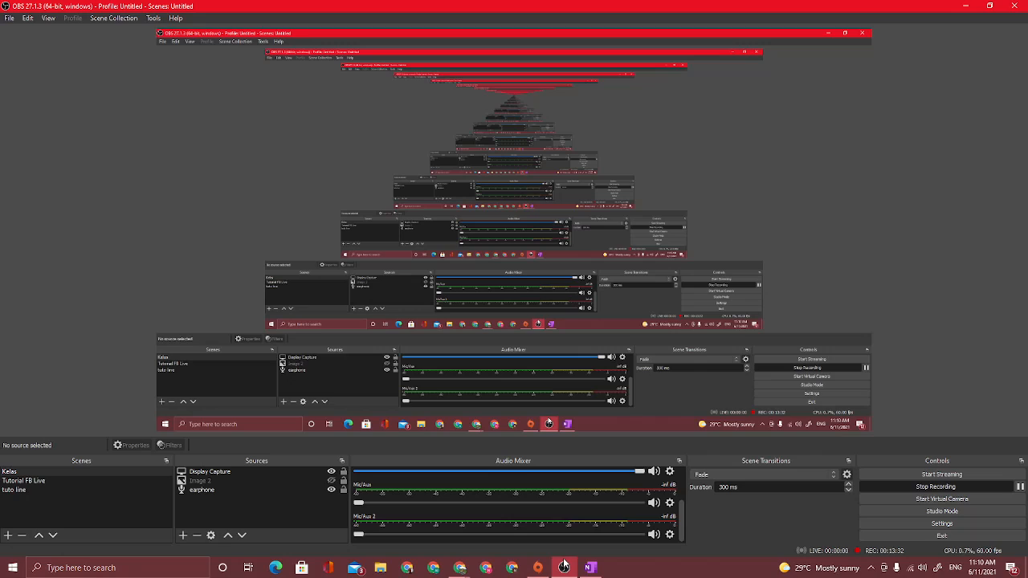
pyautogui.click(564, 566)
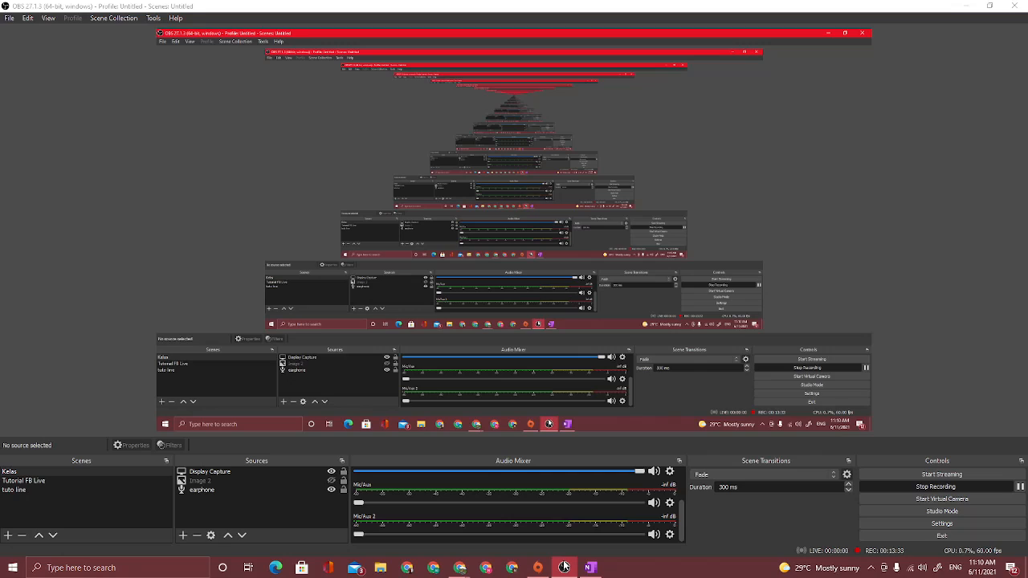
# - Mute the other participant whose microphone is open in the Meet call, for everyone
pyautogui.moveTo(847, 202)
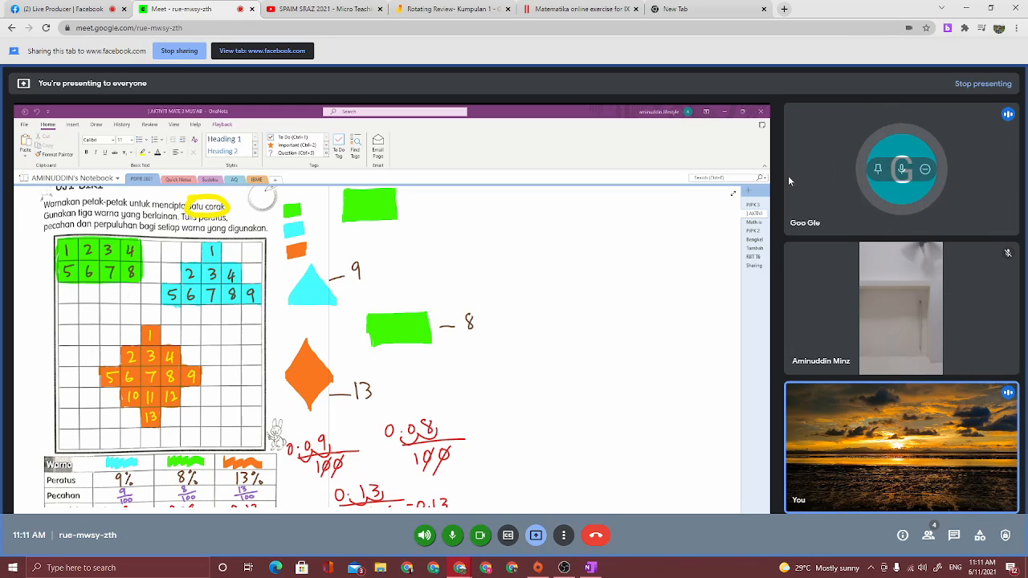
pyautogui.click(903, 170)
pyautogui.click(576, 329)
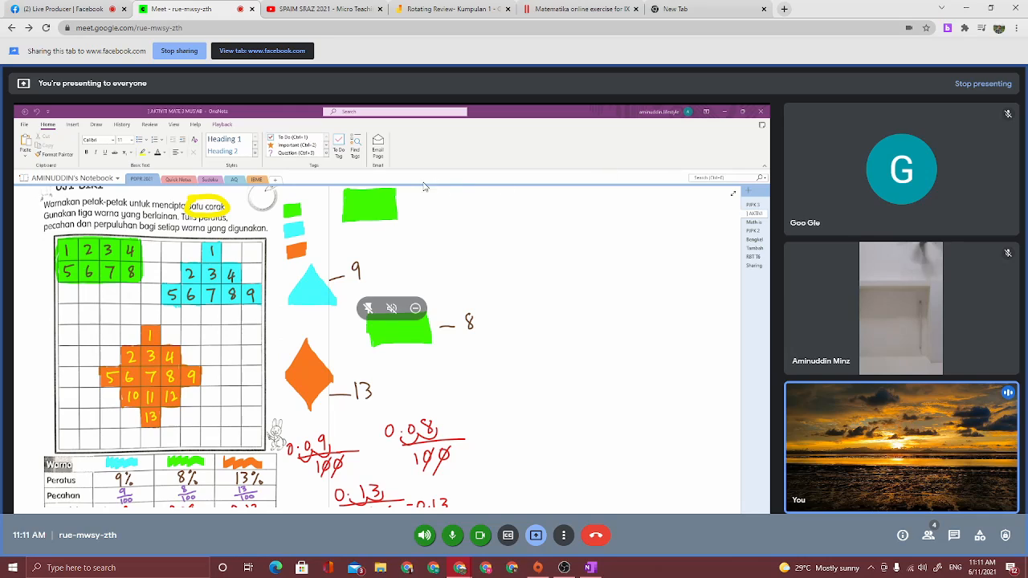
# - Switch to OneNote and handwrite "Test Live" with a black pen in the blank area beside the coloured shapes
pyautogui.click(591, 567)
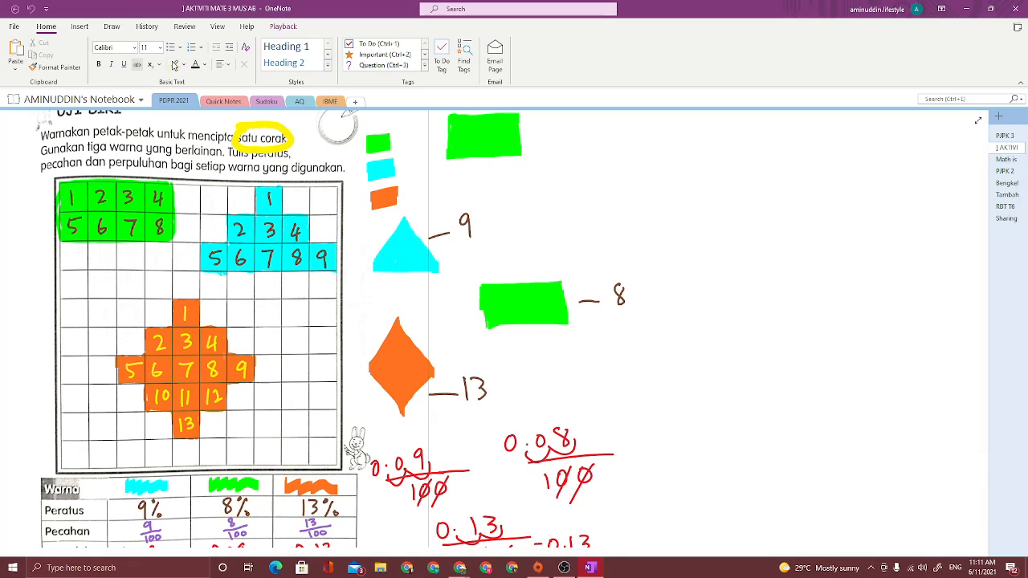
pyautogui.click(103, 27)
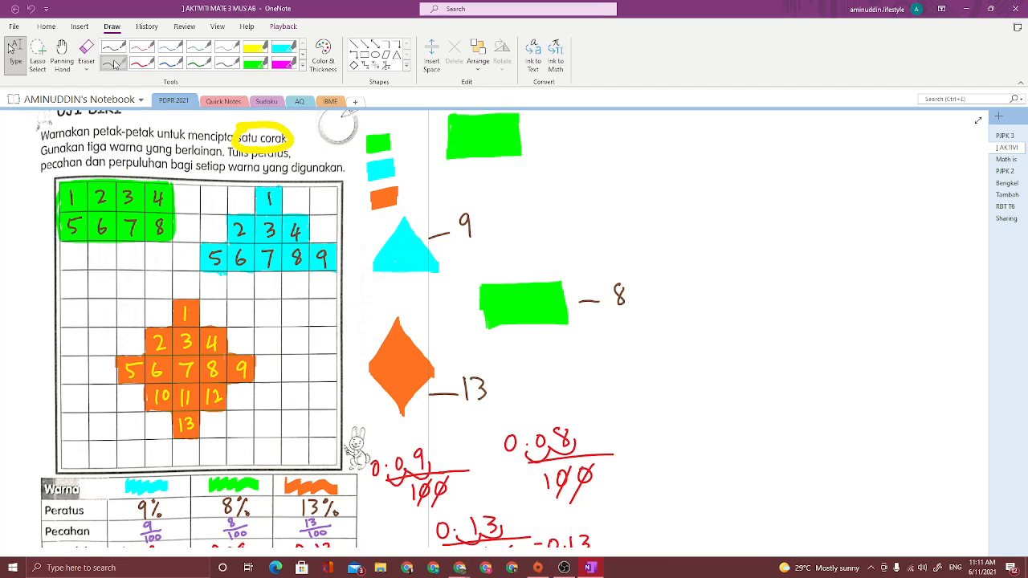
pyautogui.click(113, 63)
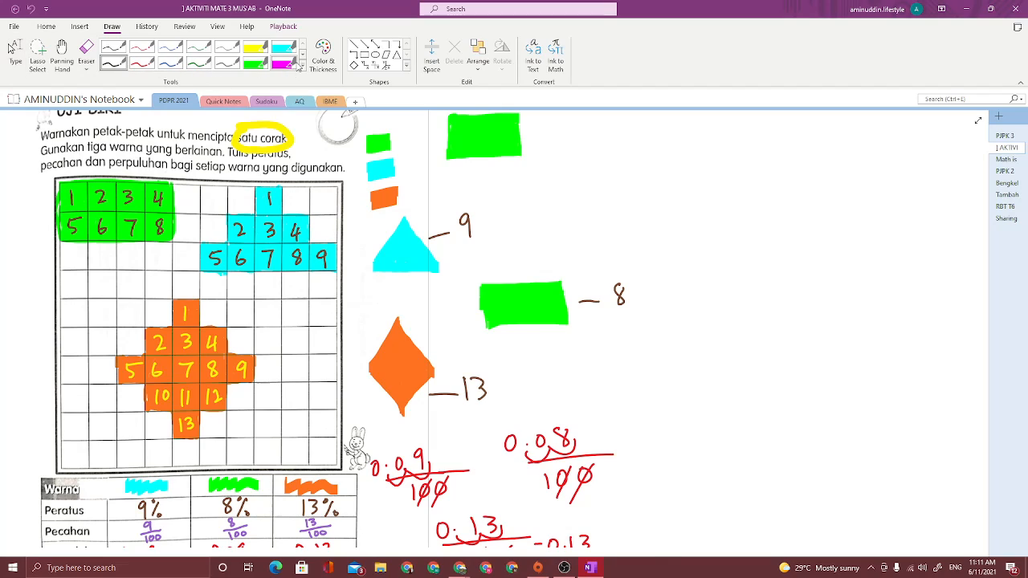
pyautogui.click(302, 55)
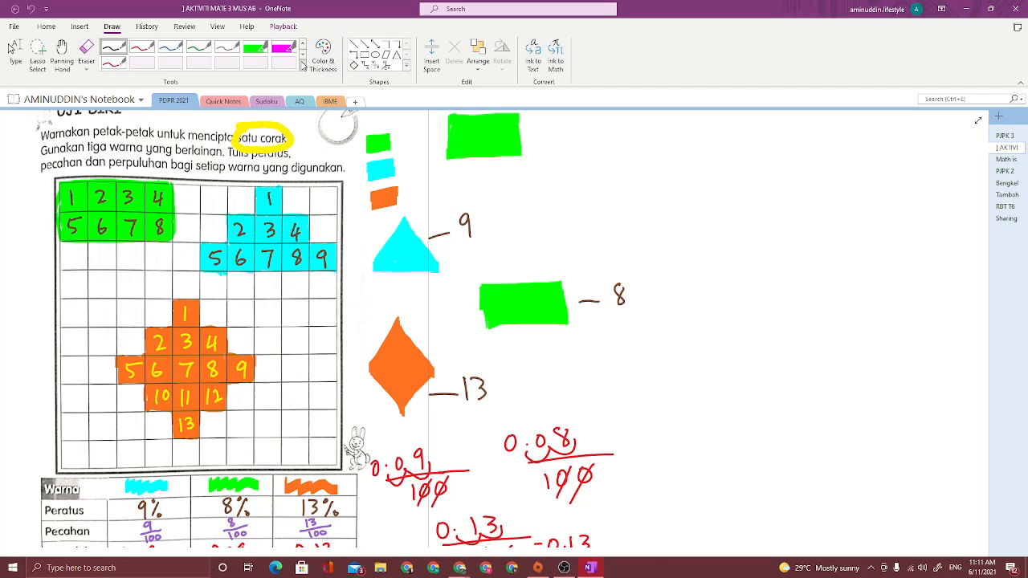
pyautogui.click(303, 67)
pyautogui.click(228, 217)
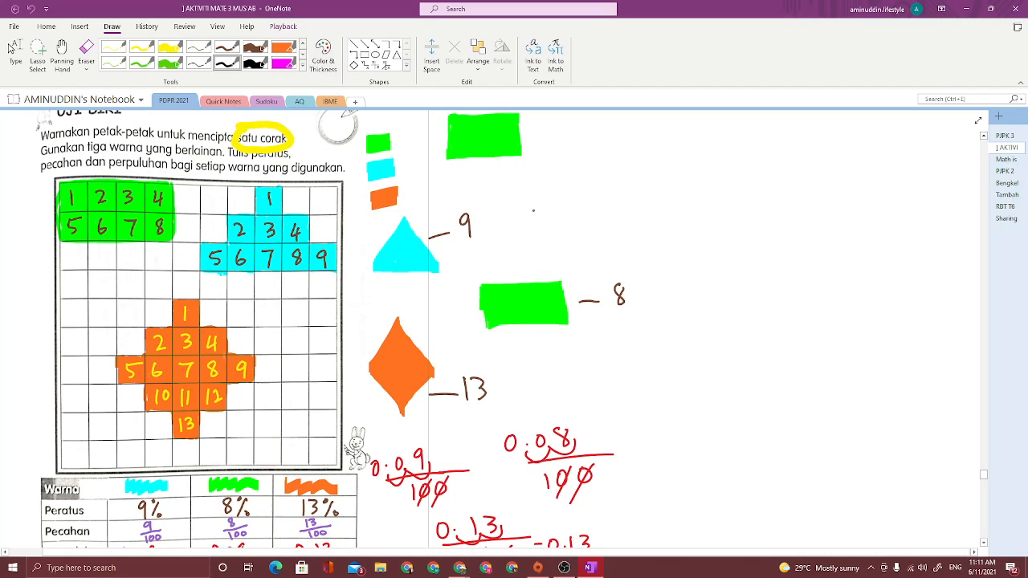
pyautogui.moveTo(600, 170); pyautogui.dragTo(604, 215)
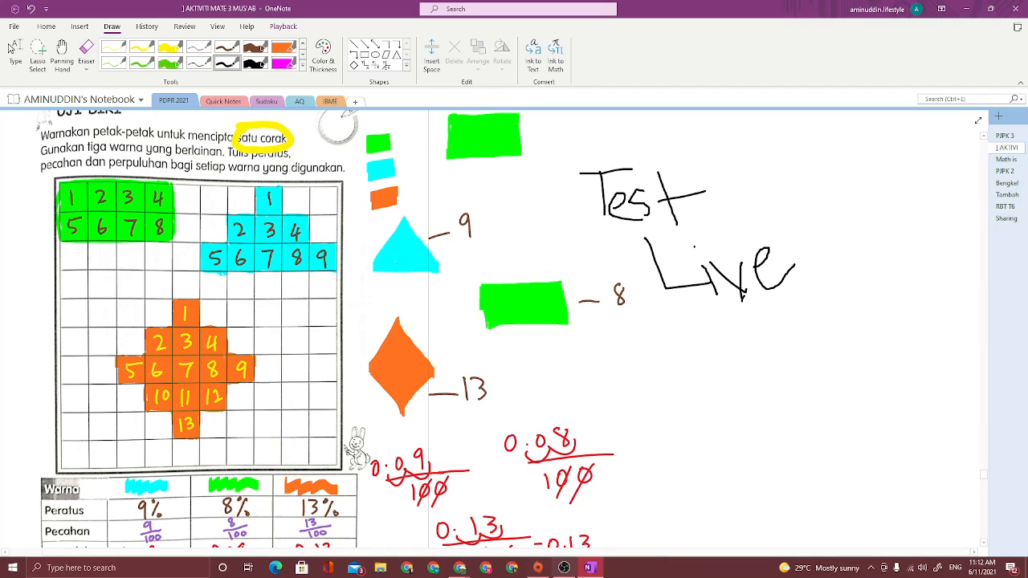
# - Switch from OneNote to the Google Meet call and check how the presentation appears in Facebook's Live Producer preview
pyautogui.click(460, 569)
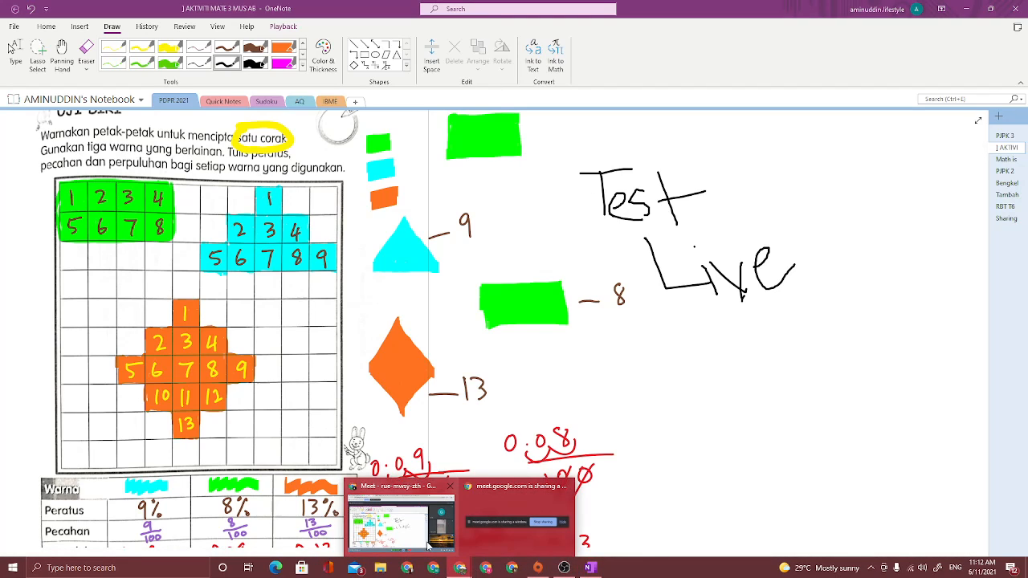
pyautogui.click(418, 530)
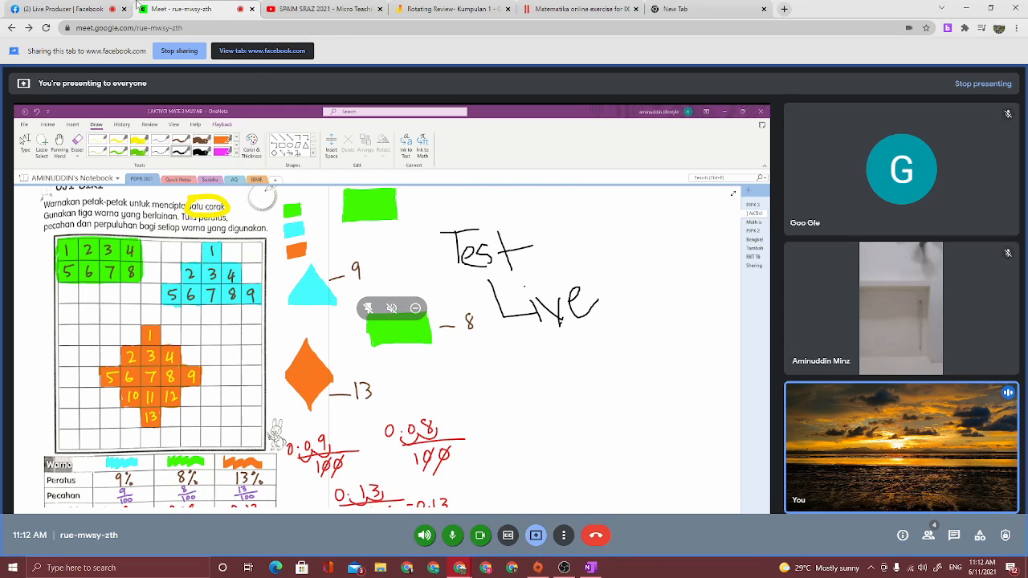
pyautogui.click(56, 9)
pyautogui.scroll(2, 245, 246)
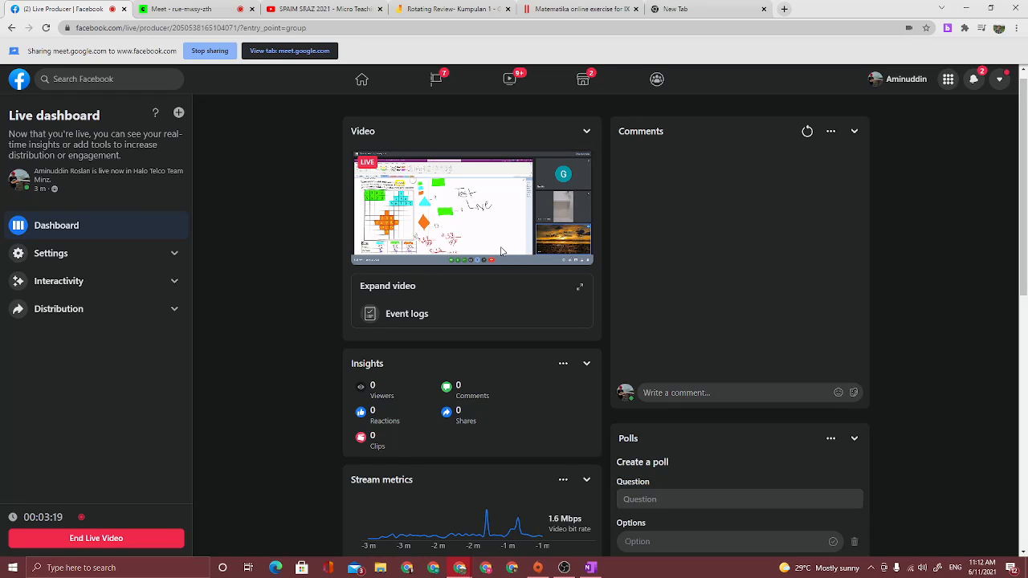
# - Return to the Meet call and stop presenting the OneNote window
pyautogui.click(197, 10)
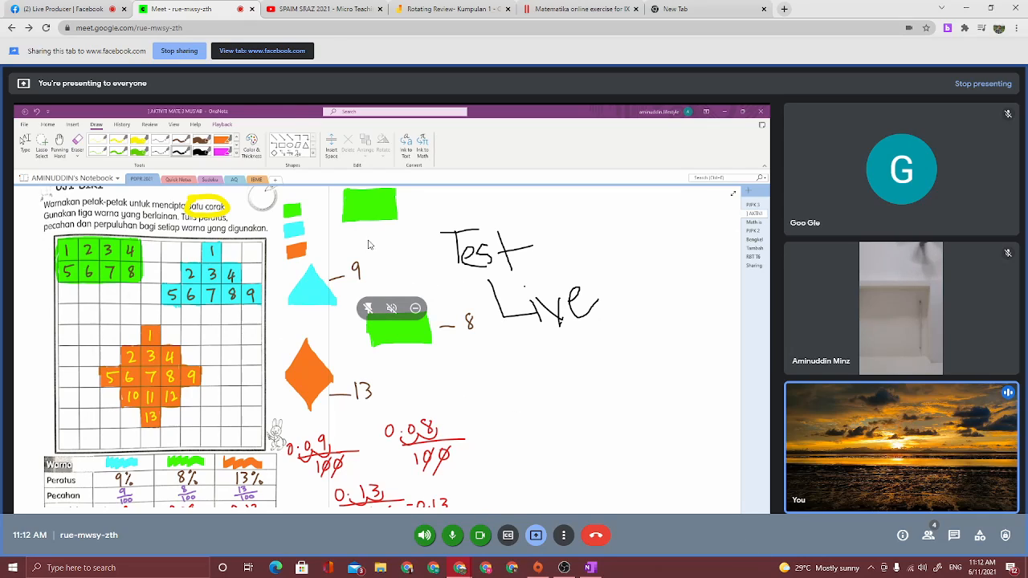
pyautogui.click(535, 534)
pyautogui.click(554, 502)
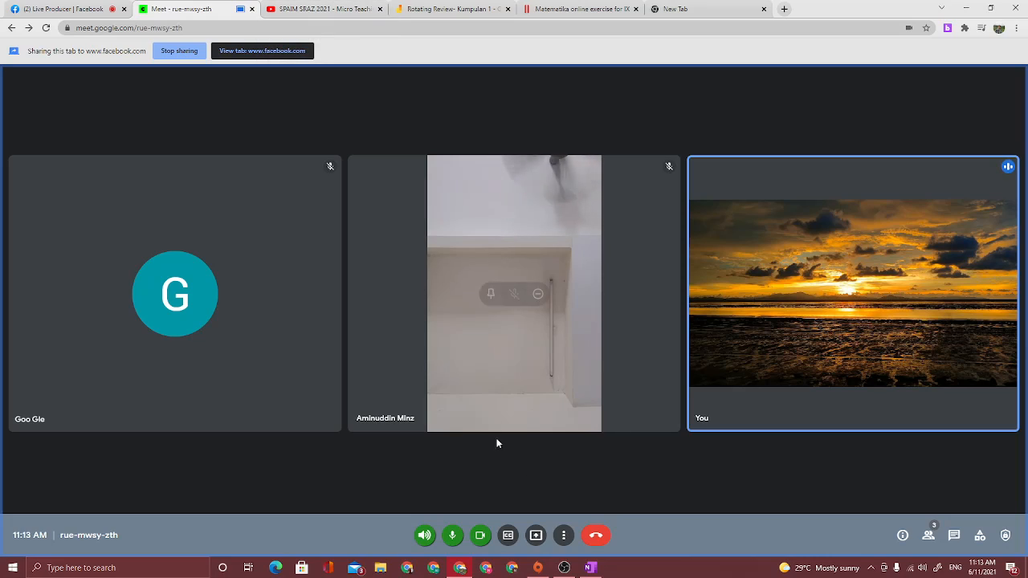
# - Present the "SPAIM SRAZ 2021 - Micro Teaching Team Math" YouTube tab in the Meet call with tab audio shared
pyautogui.moveTo(565, 568)
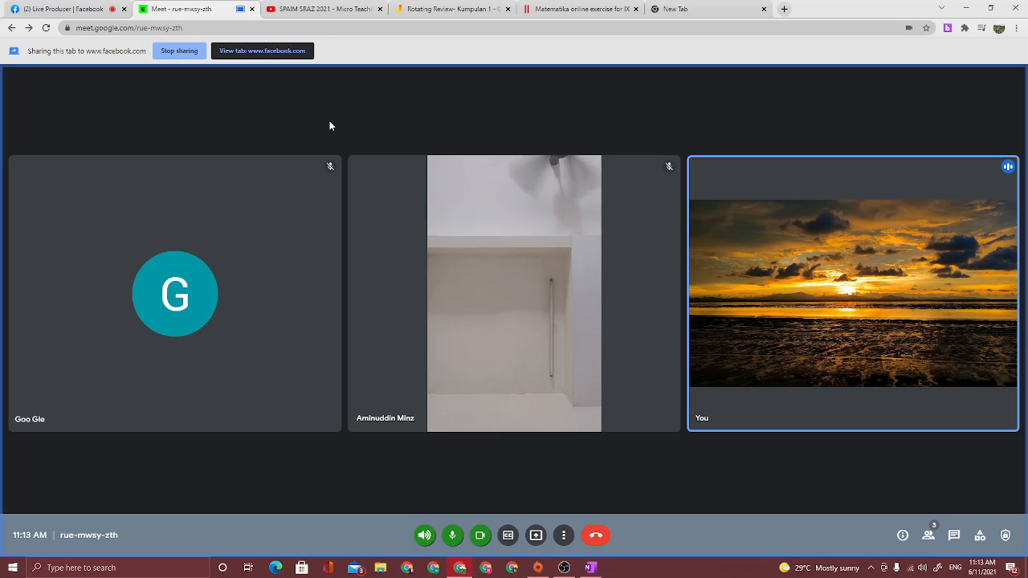
pyautogui.moveTo(290, 175)
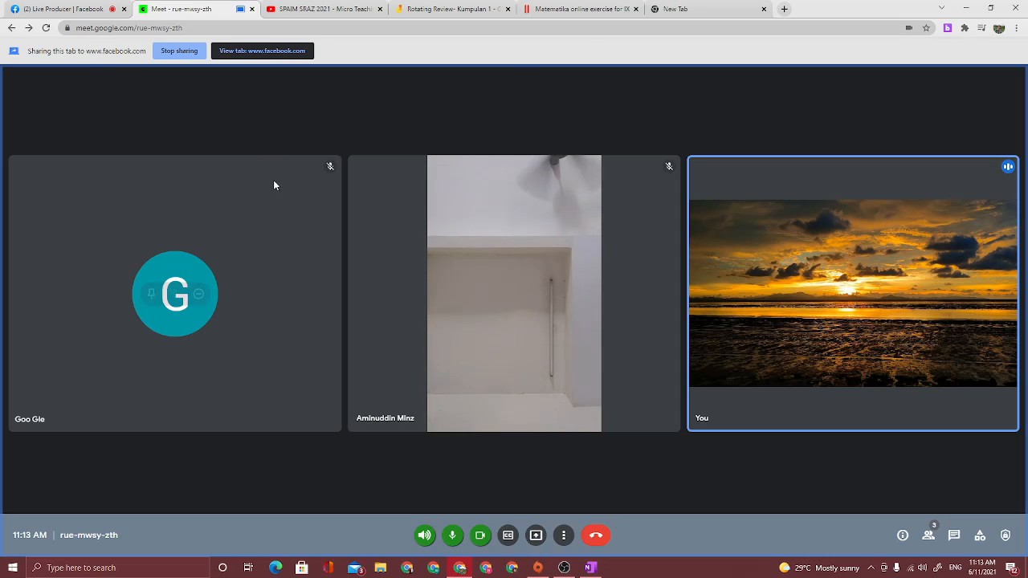
pyautogui.click(291, 13)
pyautogui.click(222, 11)
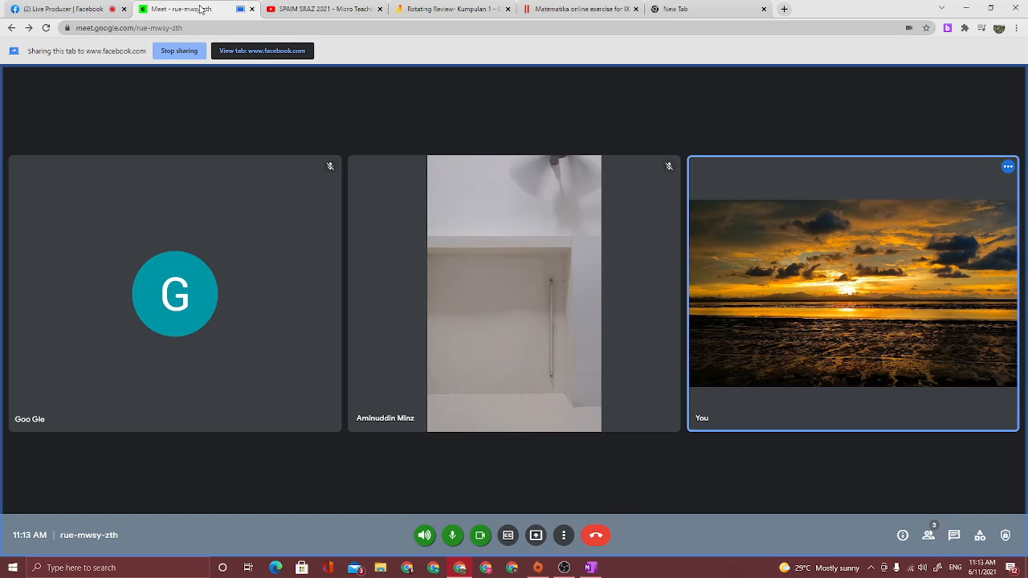
pyautogui.click(536, 535)
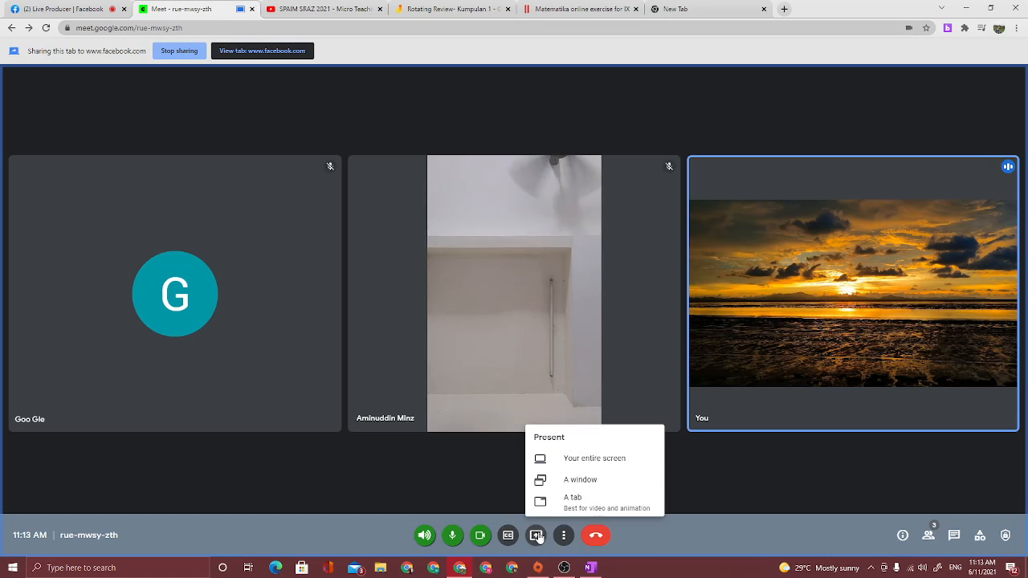
pyautogui.click(582, 504)
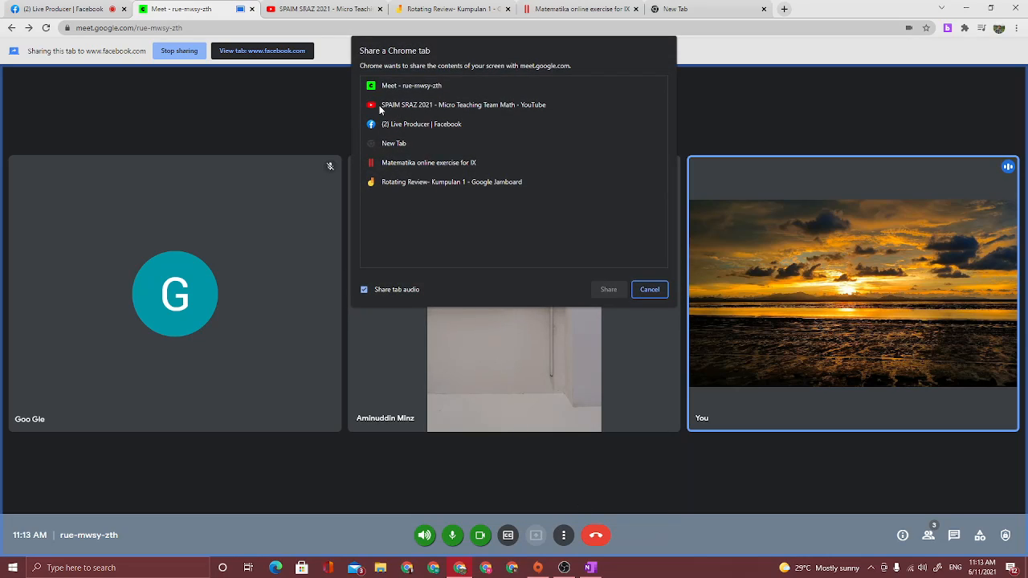
pyautogui.click(416, 107)
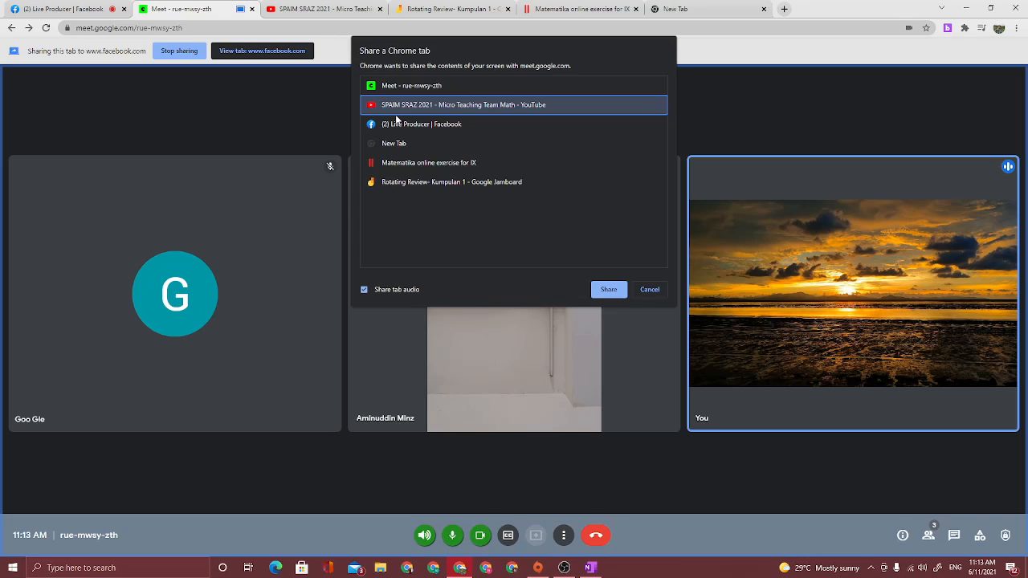
pyautogui.click(608, 290)
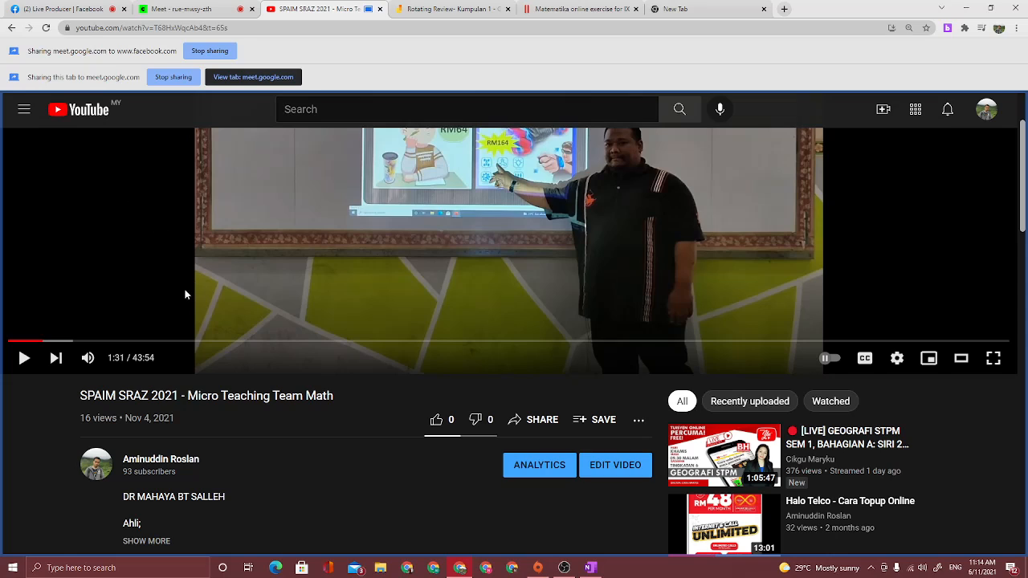
# - Check the presentation in Meet, then play the shared YouTube video in full screen and pause it at 1:40
pyautogui.click(165, 10)
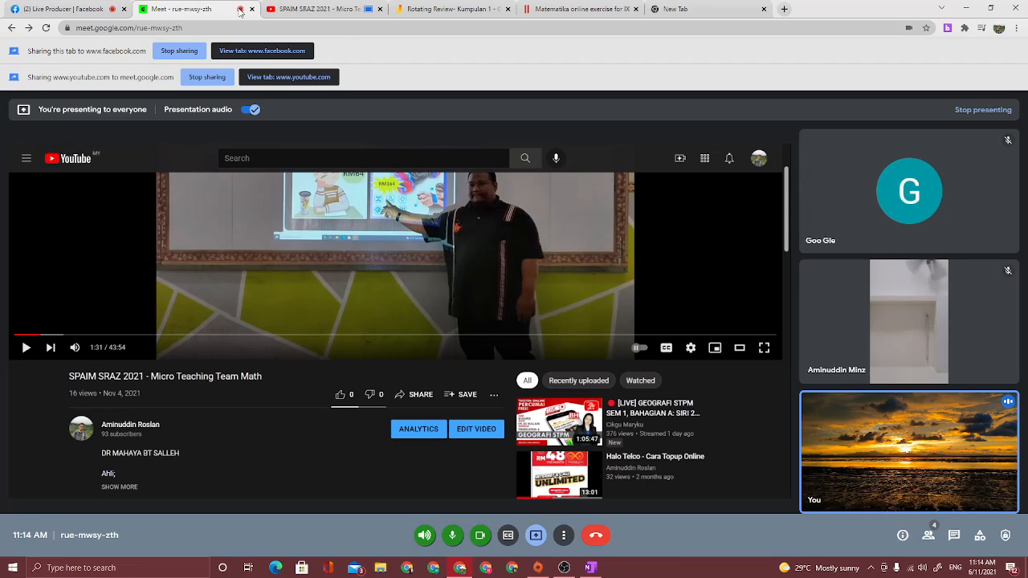
pyautogui.click(277, 10)
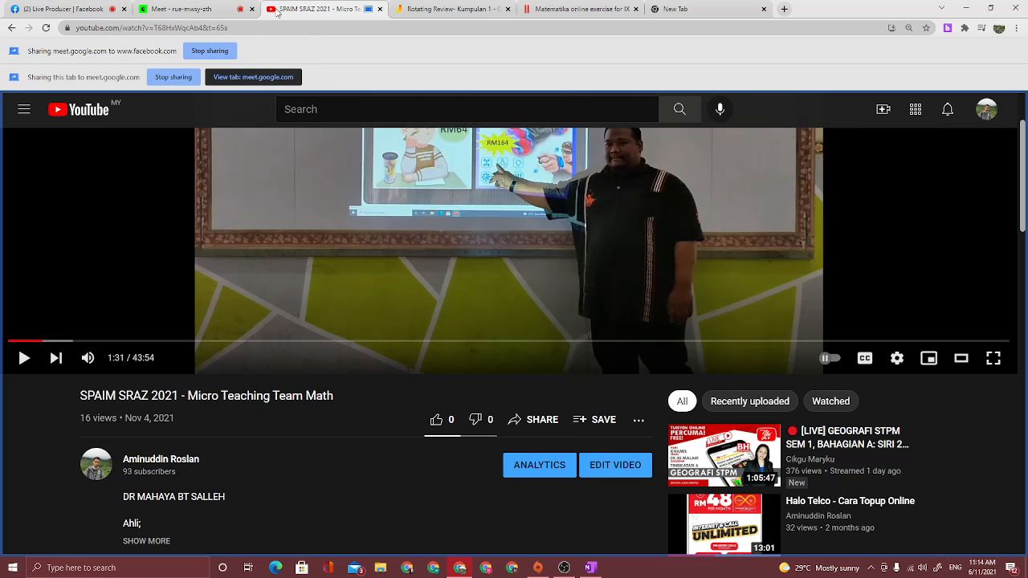
pyautogui.click(22, 358)
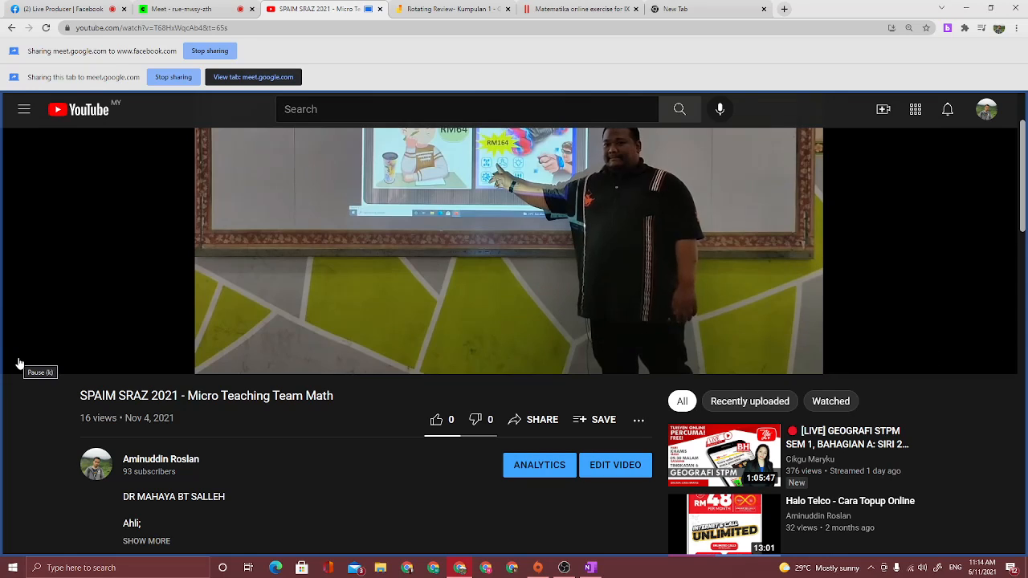
pyautogui.click(22, 359)
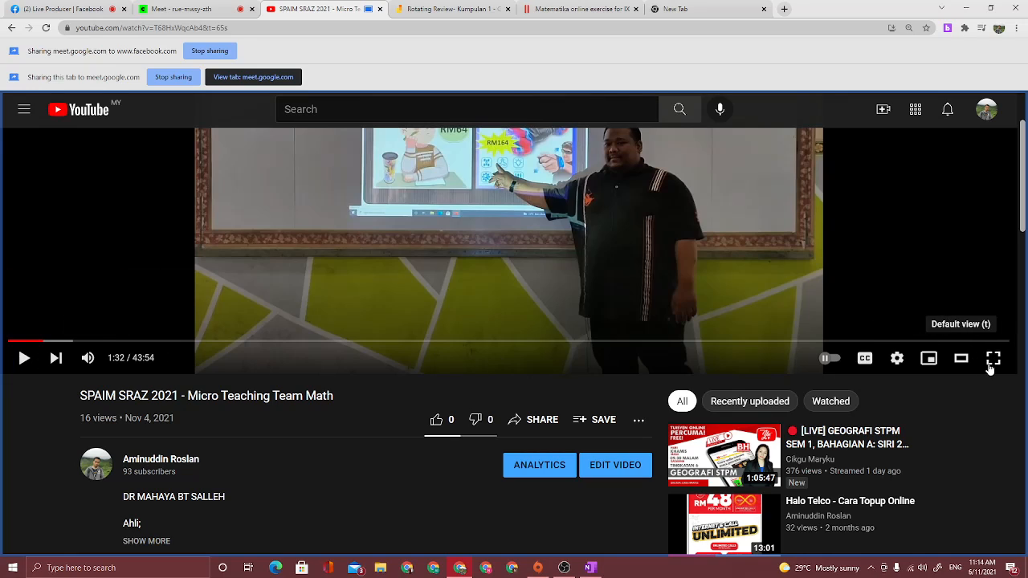
pyautogui.click(23, 359)
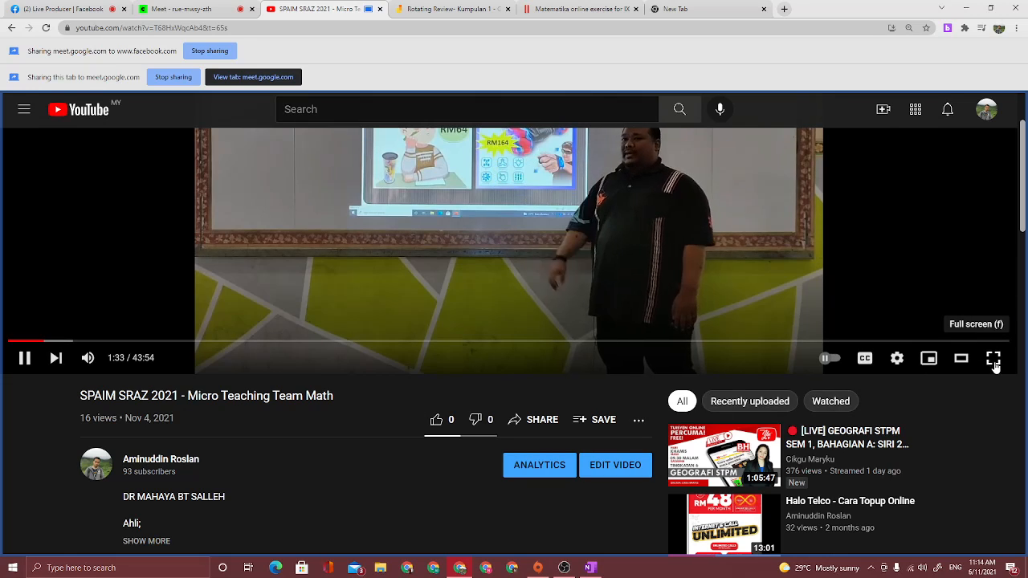
pyautogui.click(993, 361)
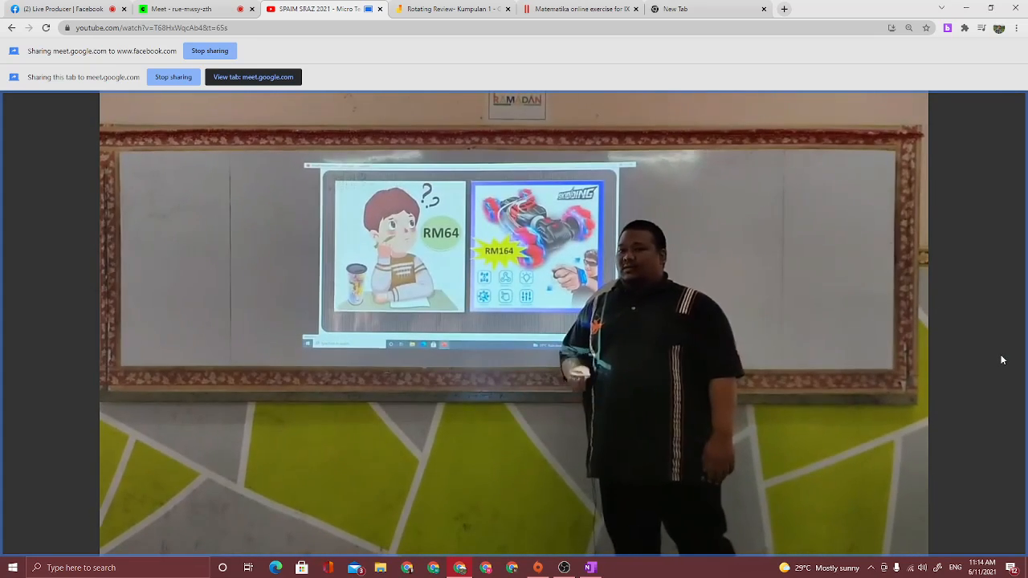
pyautogui.click(131, 541)
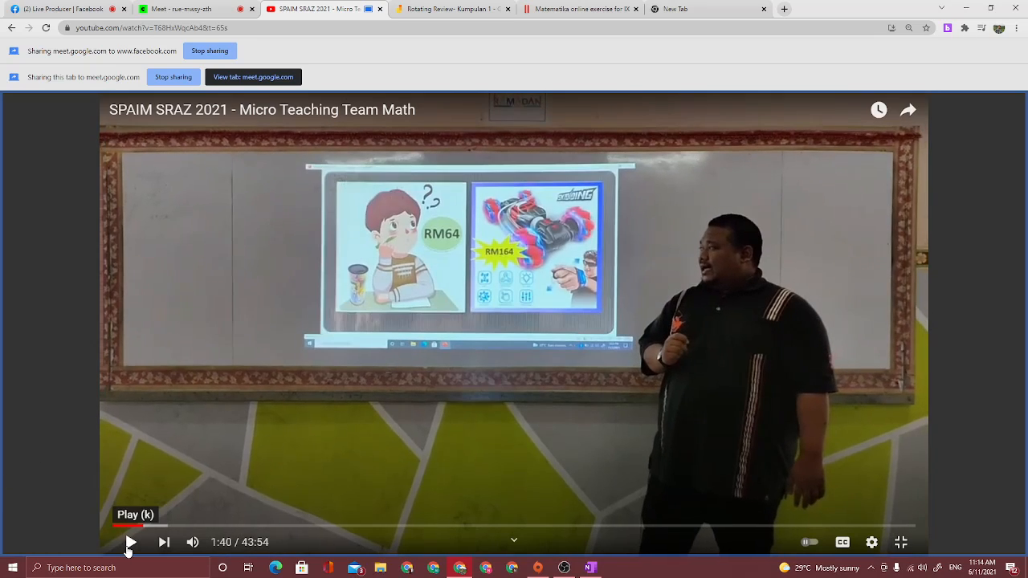
# - Check the full-screen video in Meet, play it on to 2:00, pause it and check the Meet call again
pyautogui.click(180, 11)
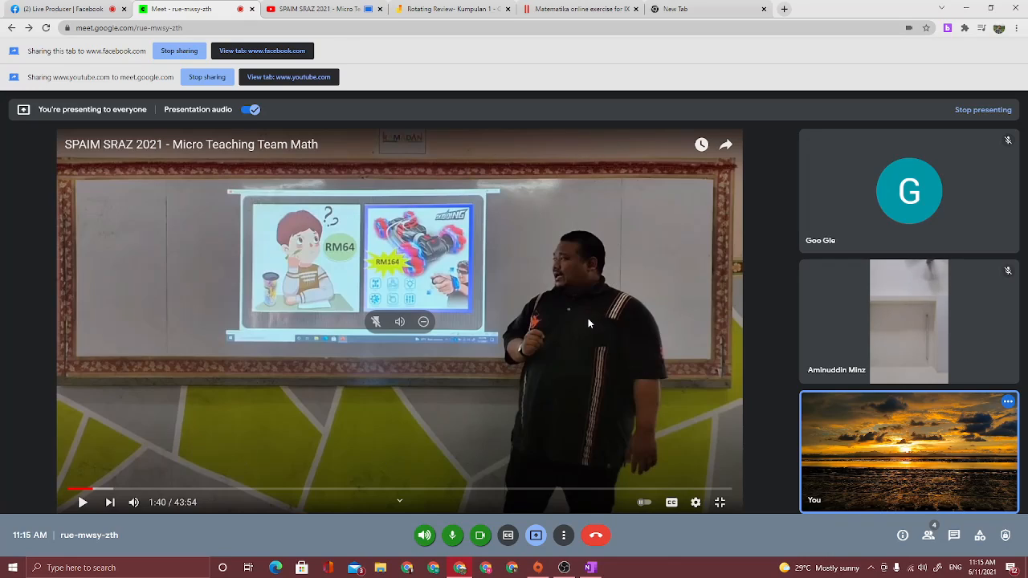
pyautogui.click(306, 12)
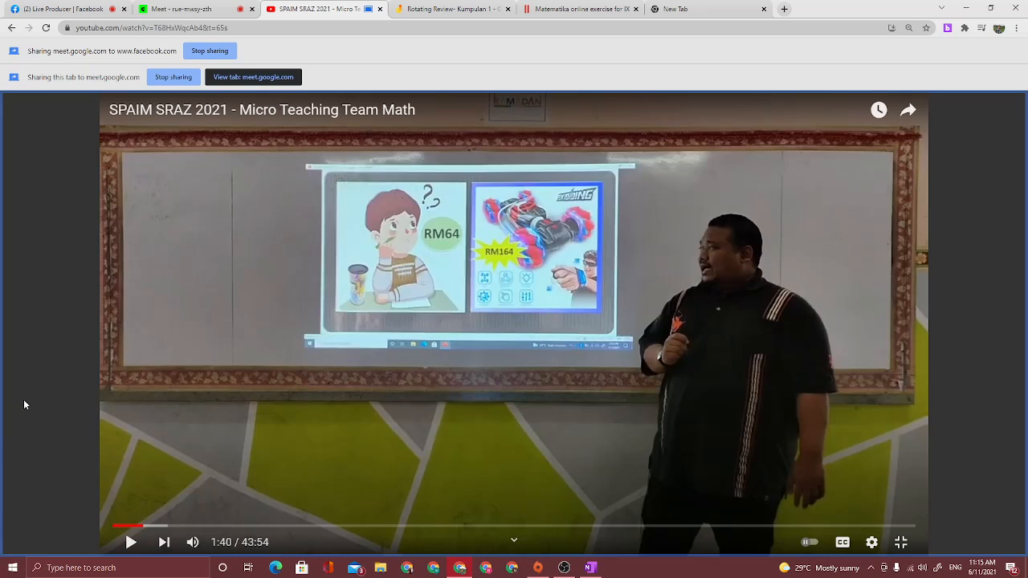
pyautogui.click(130, 543)
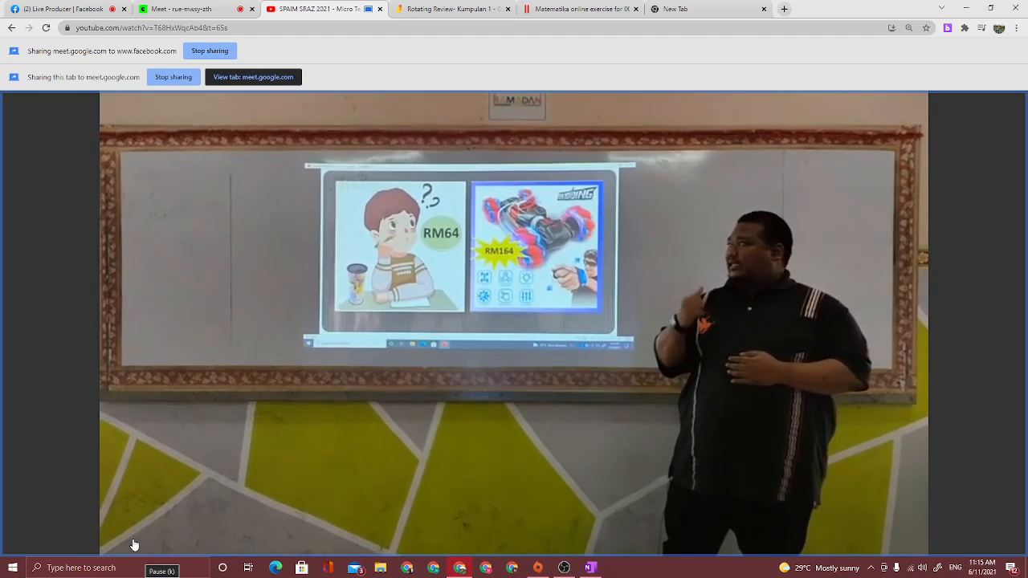
pyautogui.click(133, 539)
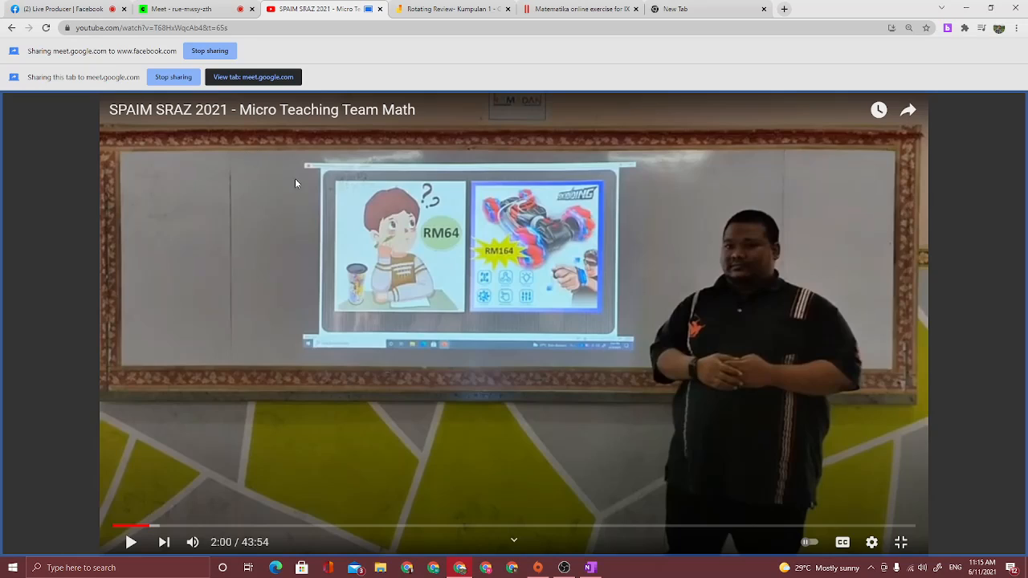
pyautogui.click(202, 13)
pyautogui.click(302, 9)
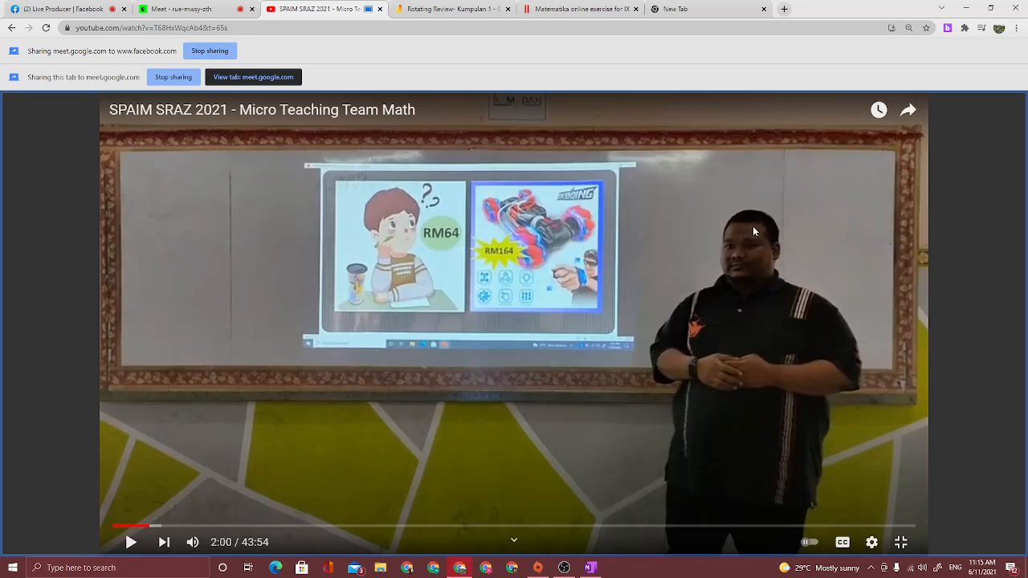
# - Exit the video's full-screen view and check the shared page in the Meet call and in Facebook's Live Producer
pyautogui.click(900, 542)
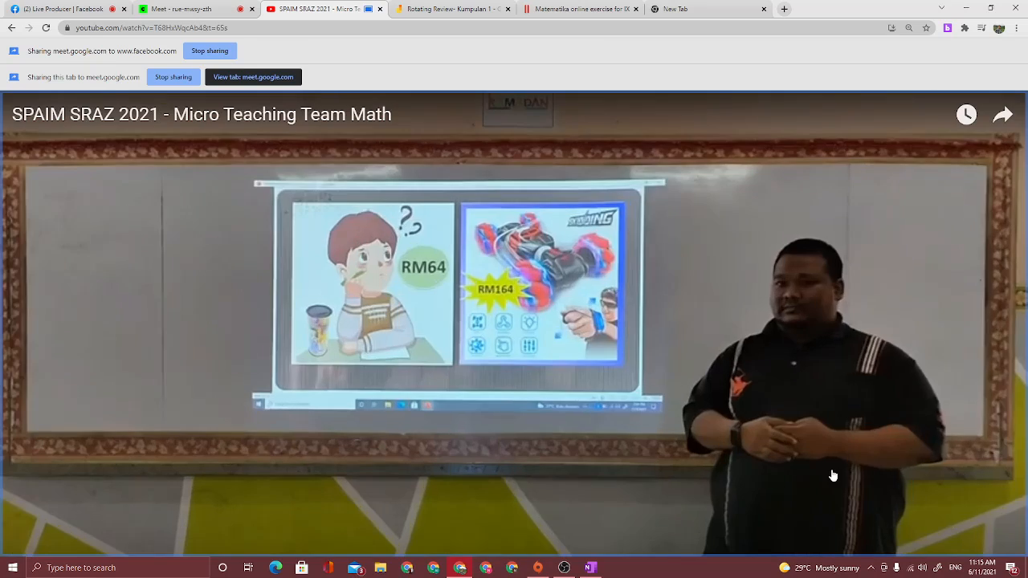
pyautogui.scroll(-3, 330, 430)
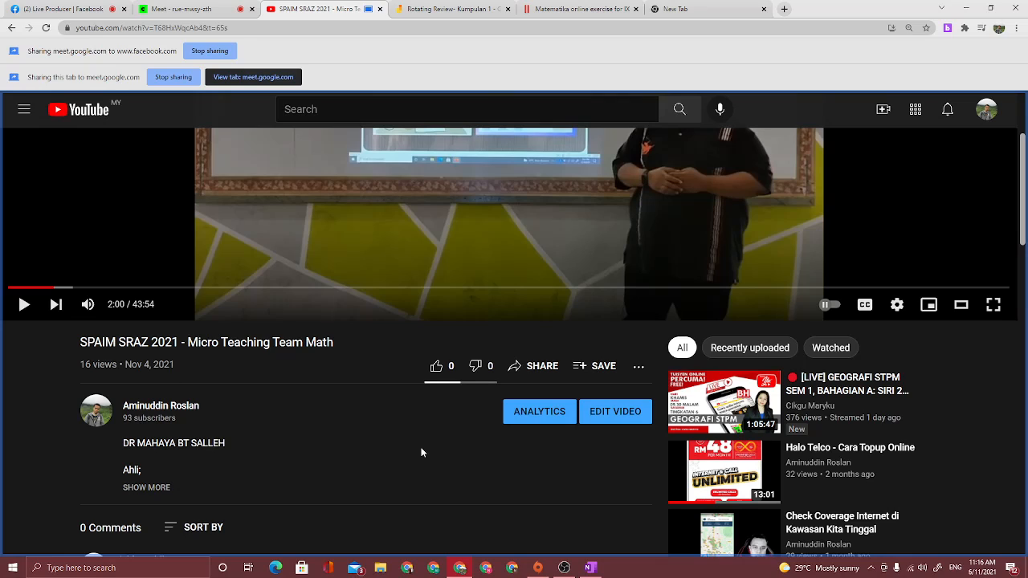
pyautogui.scroll(3, 152, 443)
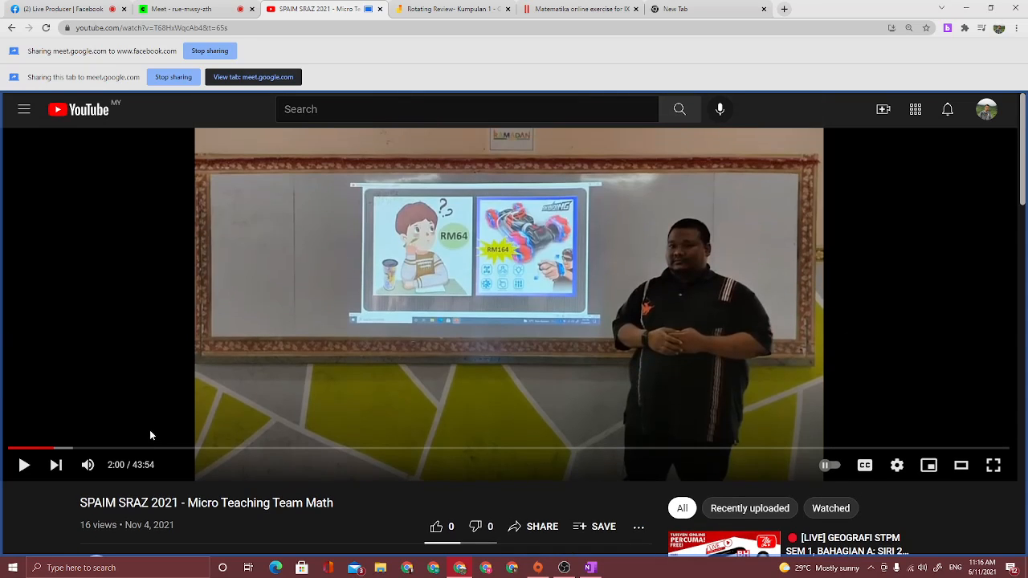
pyautogui.click(172, 11)
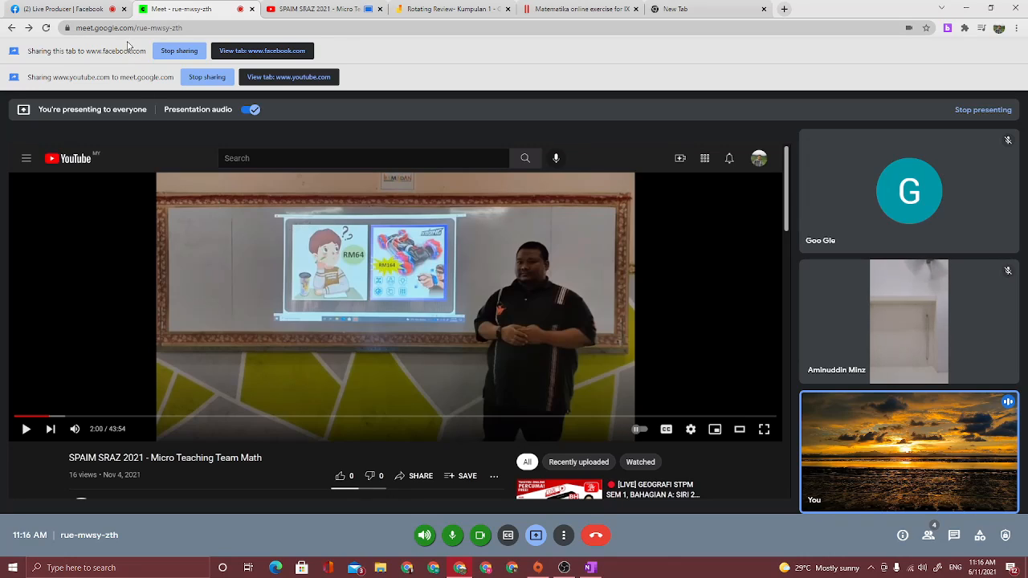
pyautogui.click(89, 10)
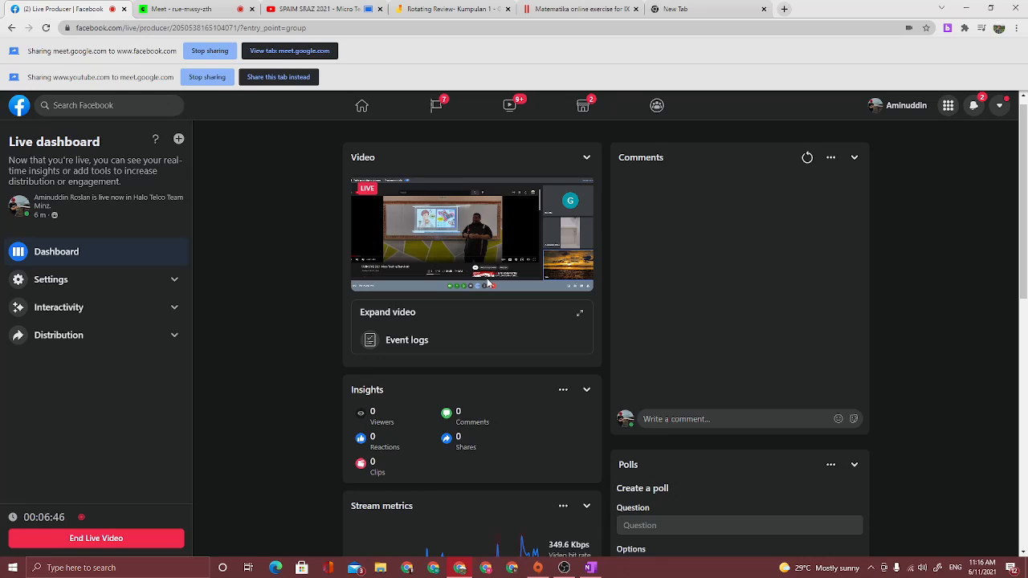
# - Go back to the Meet call and stop presenting the YouTube tab
pyautogui.click(160, 8)
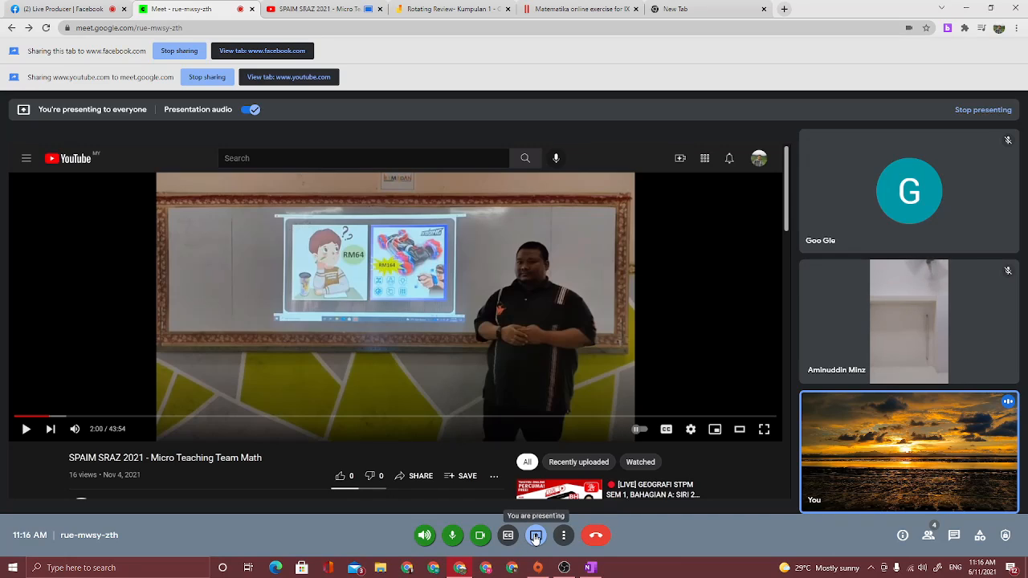
pyautogui.click(536, 536)
pyautogui.click(537, 509)
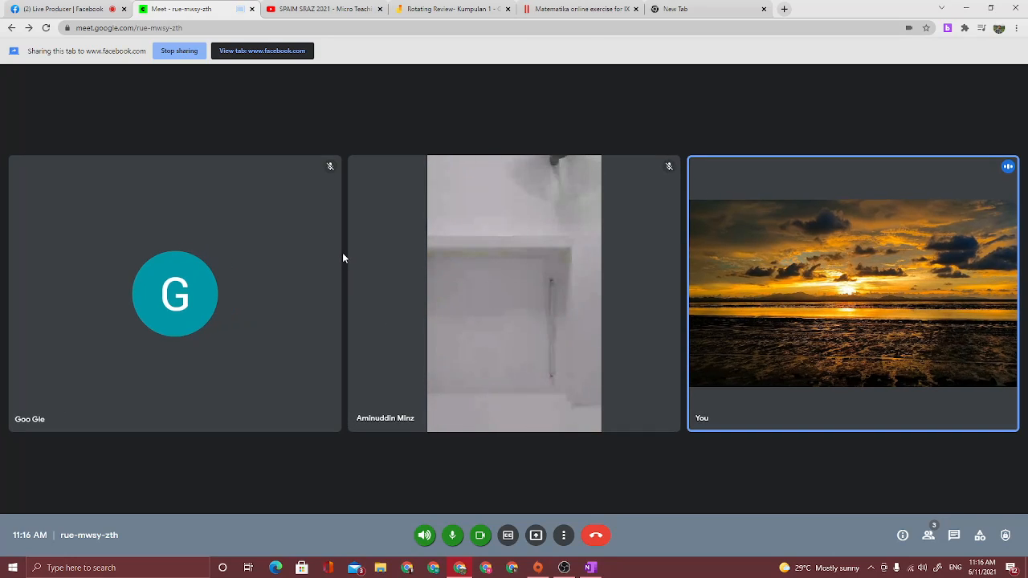
# - Look at the Jamboard page, then select the "Rotating Review- Kumpulan 1 - Google Jamboard" tab for presenting in the Meet call with tab audio
pyautogui.click(441, 10)
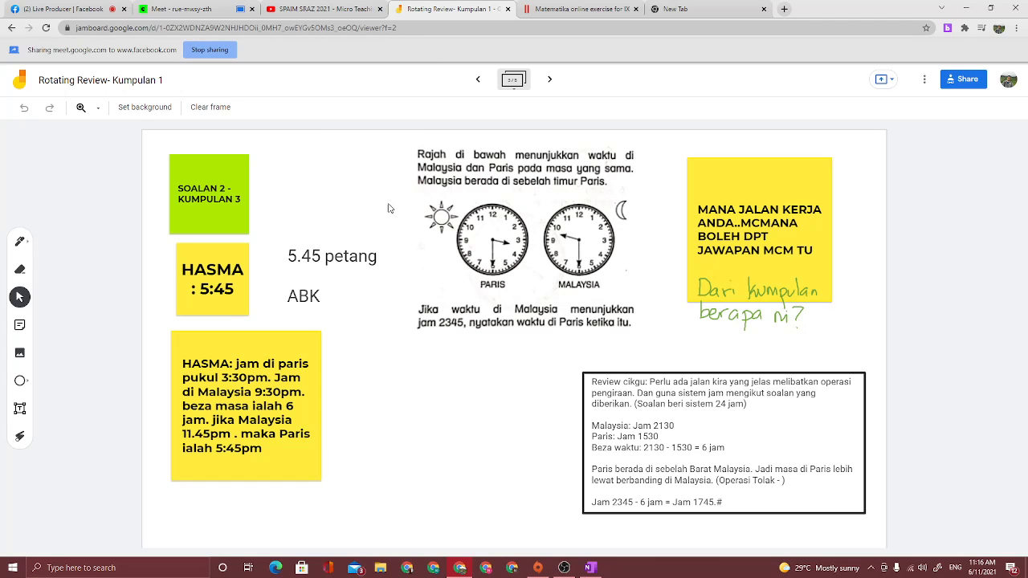
pyautogui.click(181, 8)
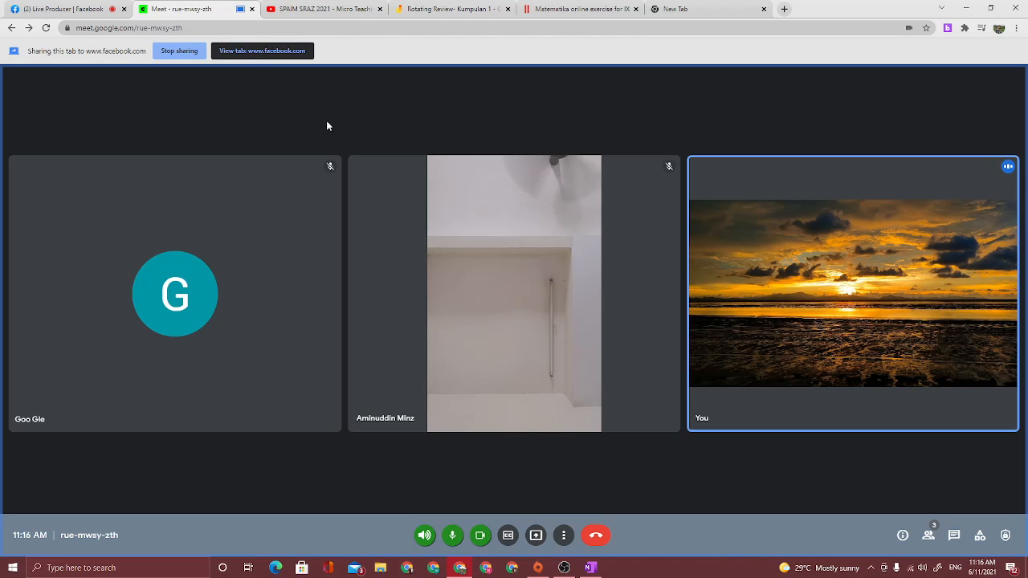
pyautogui.click(536, 536)
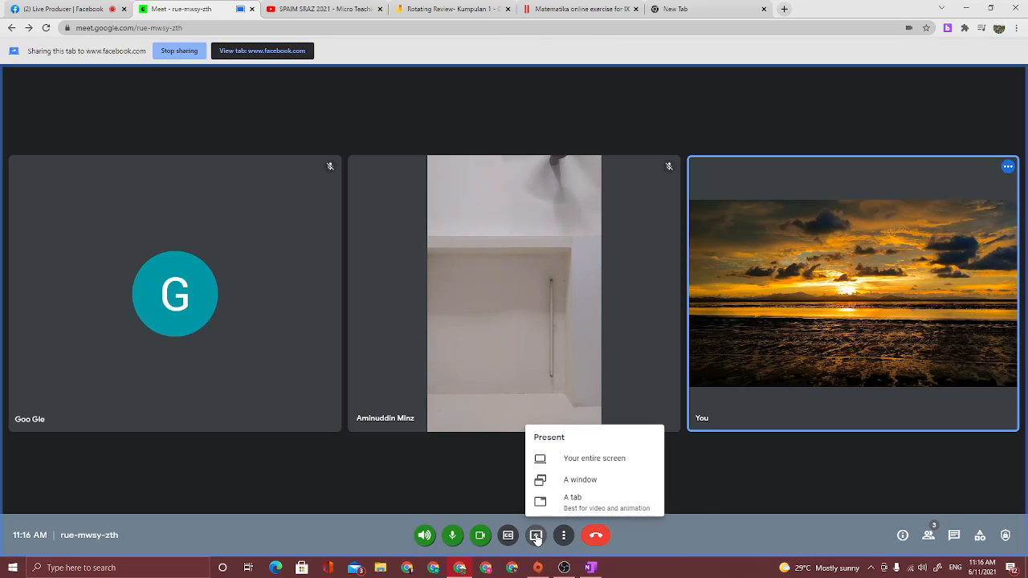
pyautogui.click(584, 498)
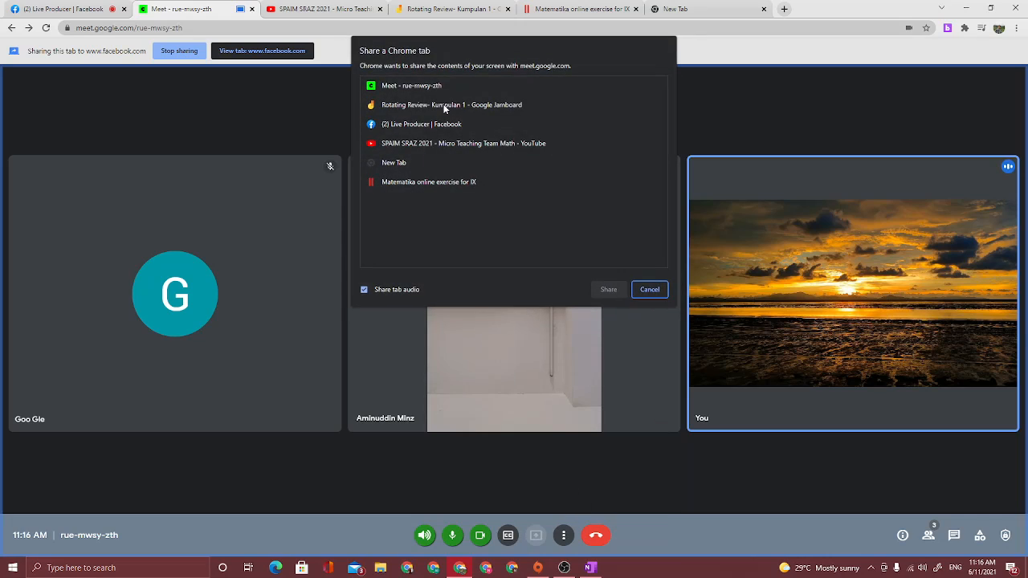
pyautogui.click(406, 105)
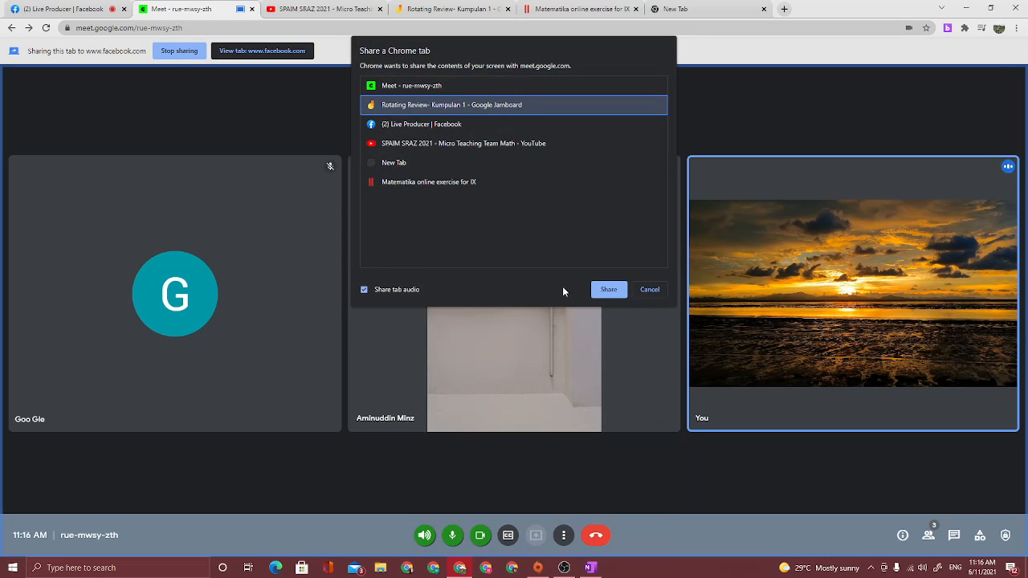